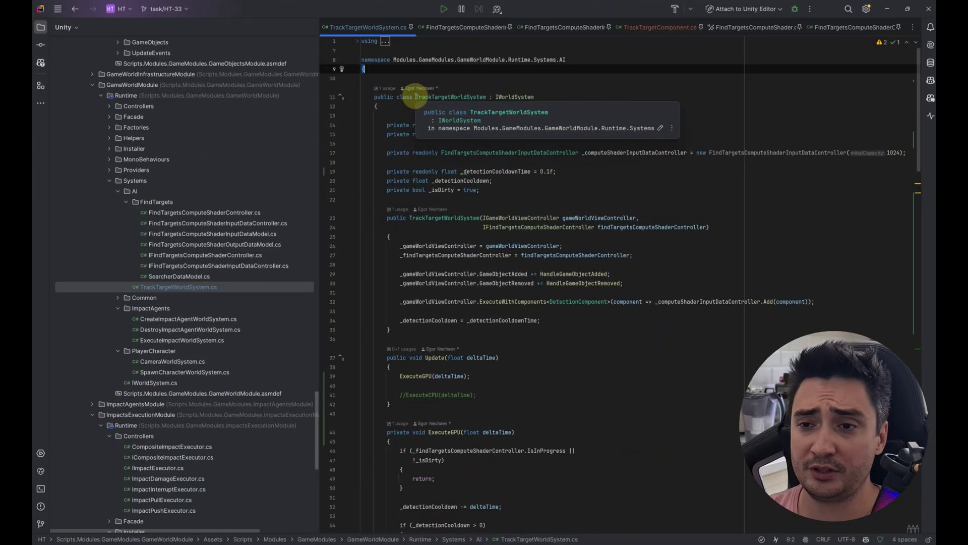
Highlight TrackTargetWorldSystem's class name, controller constructor parameter and field, and the ExecuteGPU call in Update.
drag(415, 96, 487, 97)
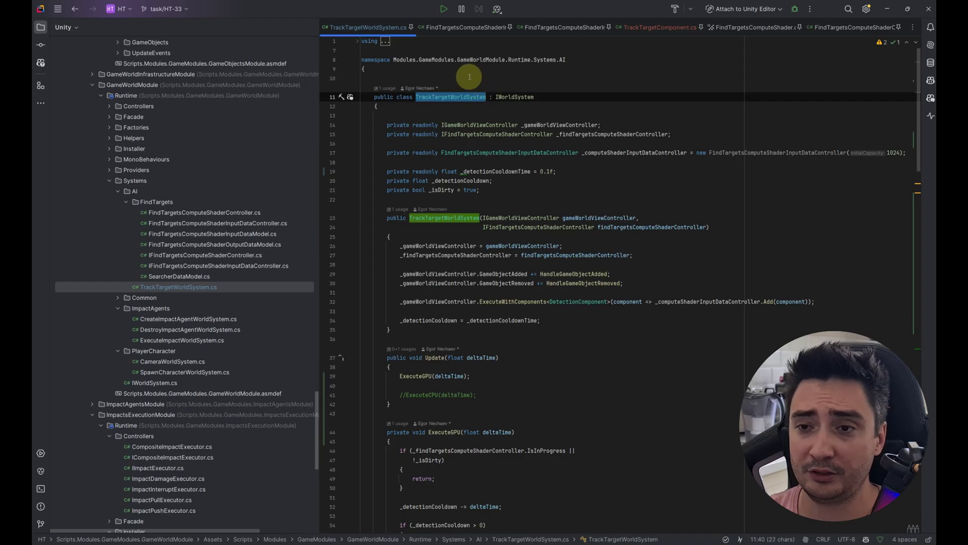
drag(483, 227, 709, 227)
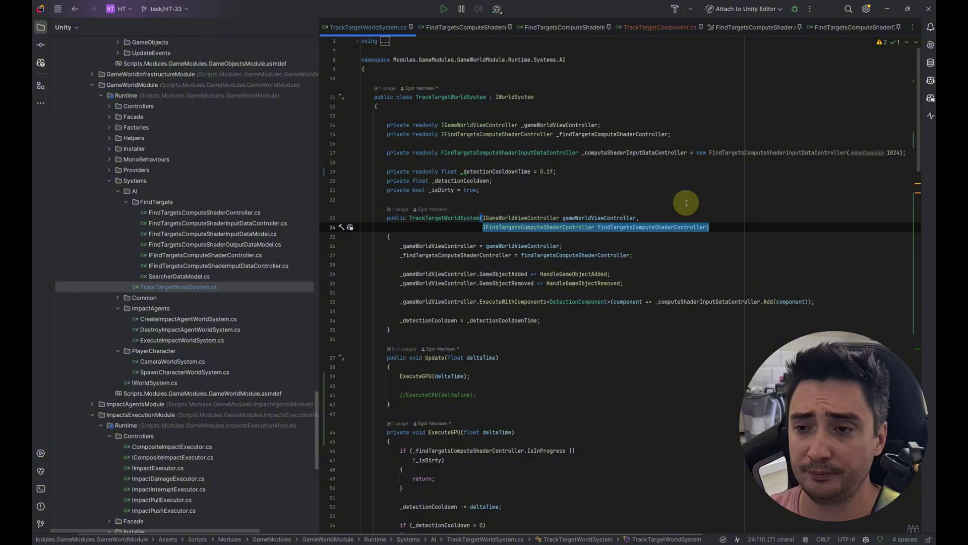
drag(441, 153, 693, 152)
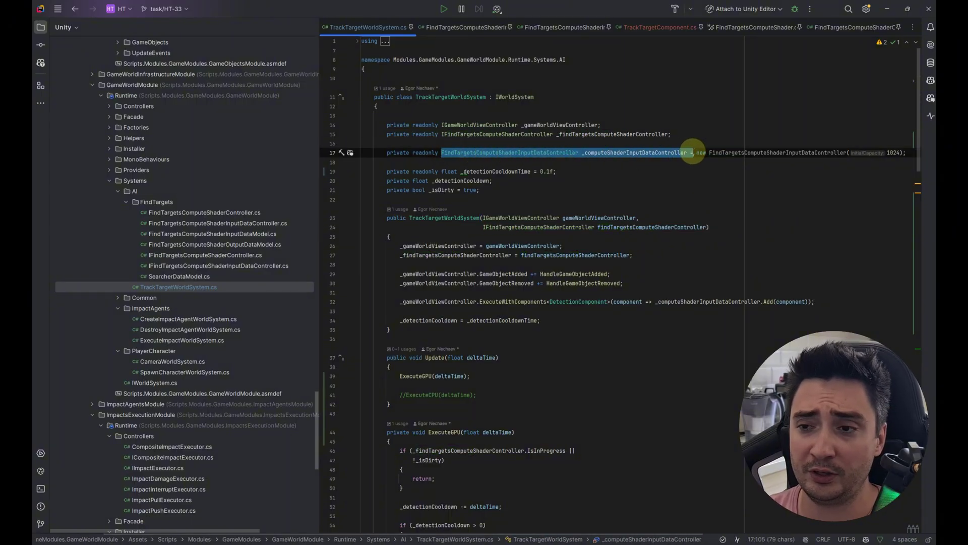
click(580, 152)
scroll(555, 177, down, 7)
drag(484, 200, 426, 171)
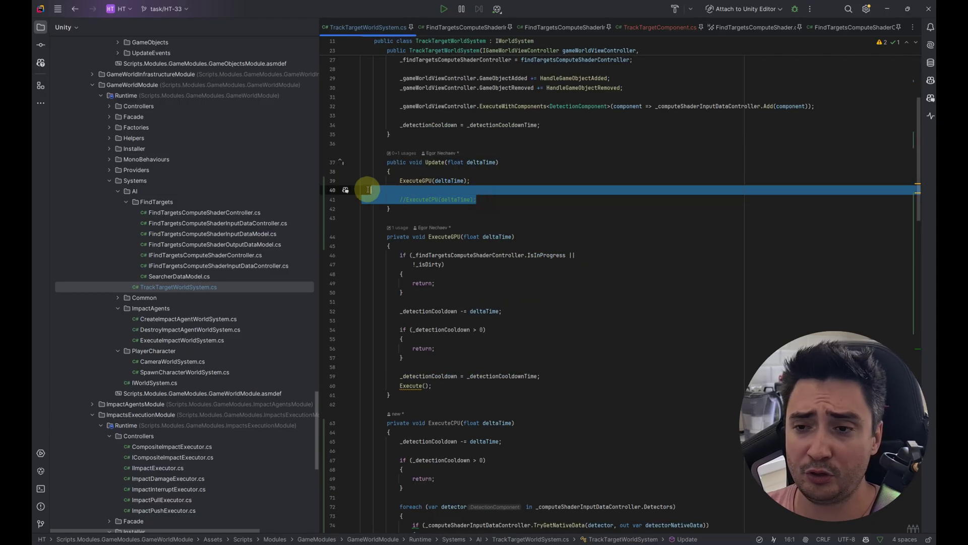
click(426, 171)
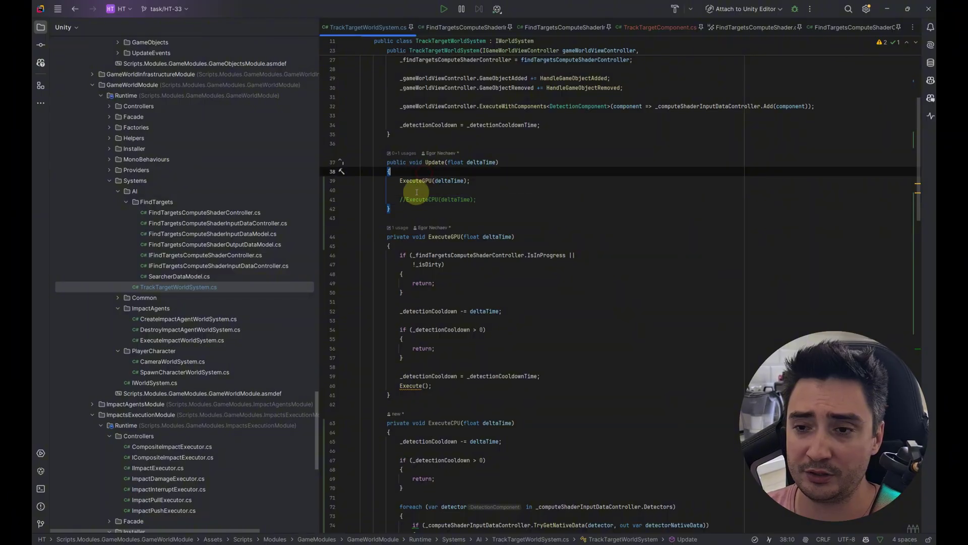
drag(399, 180, 483, 183)
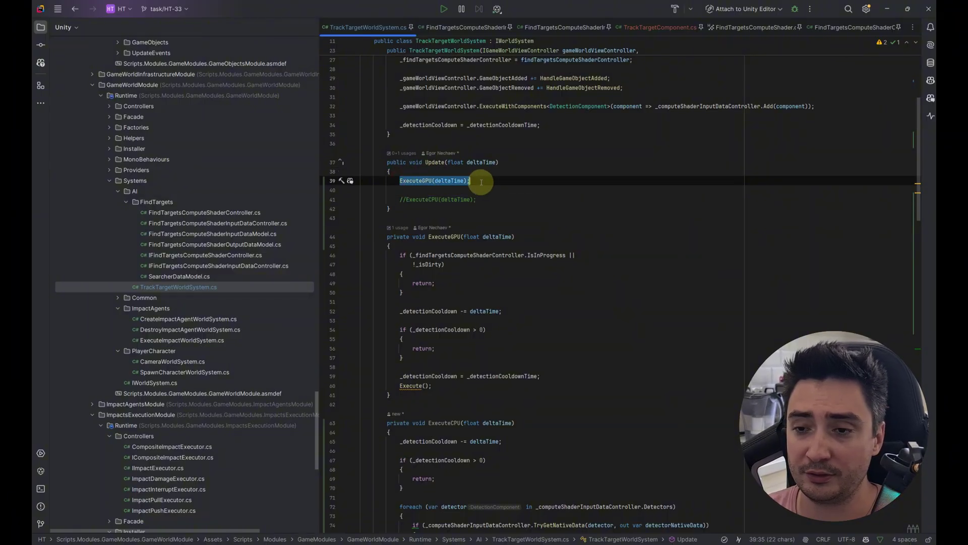
Walk through ExecuteCPU: cooldown check, inner potential-target loop, unchanged-target skip and OtherTeams check.
scroll(489, 187, down, 9)
click(508, 191)
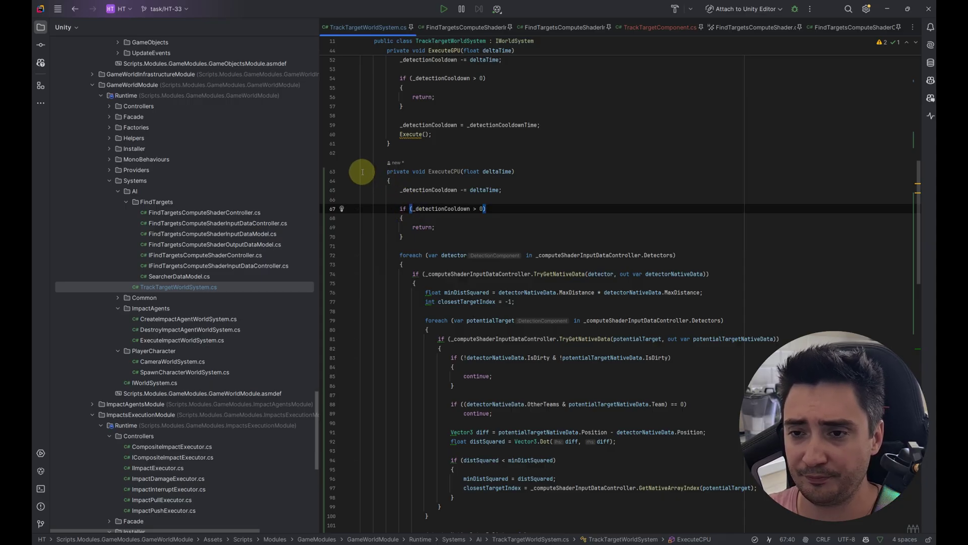
drag(362, 172, 432, 195)
click(440, 152)
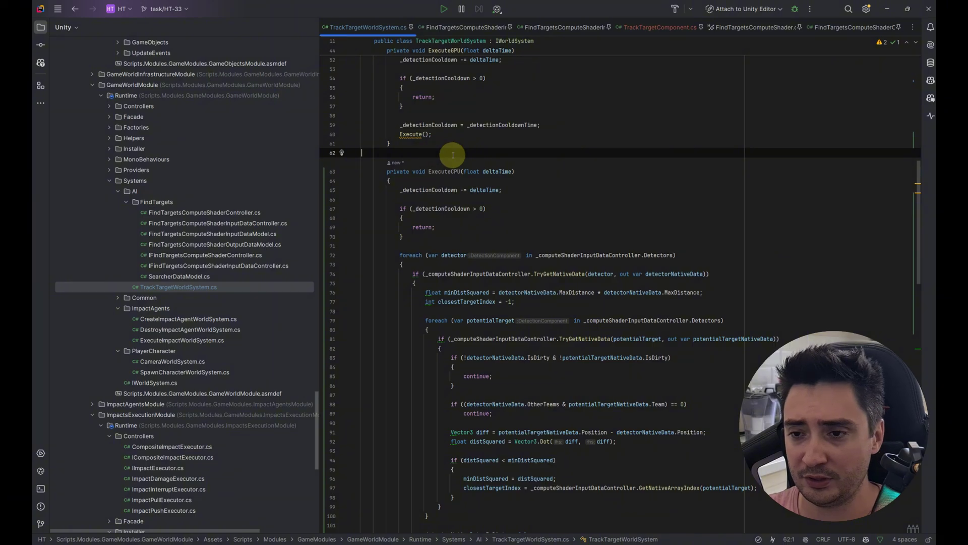
scroll(479, 164, down, 3)
drag(385, 88, 539, 88)
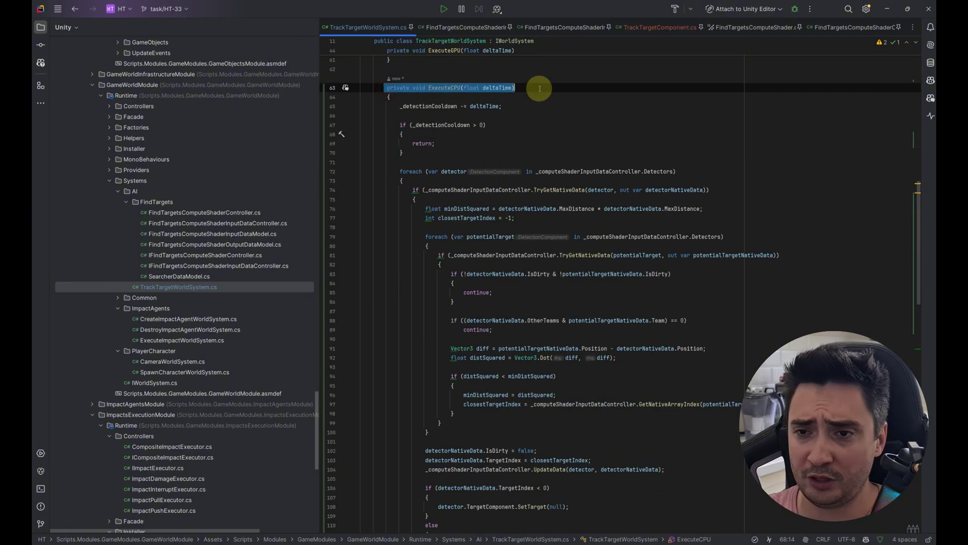
scroll(475, 135, down, 2)
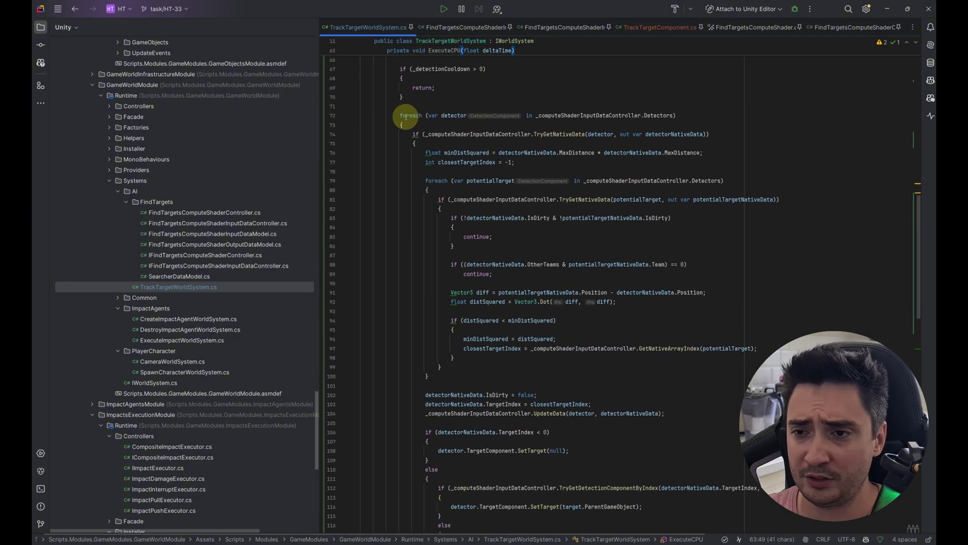
drag(401, 115, 677, 116)
scroll(459, 174, down, 2)
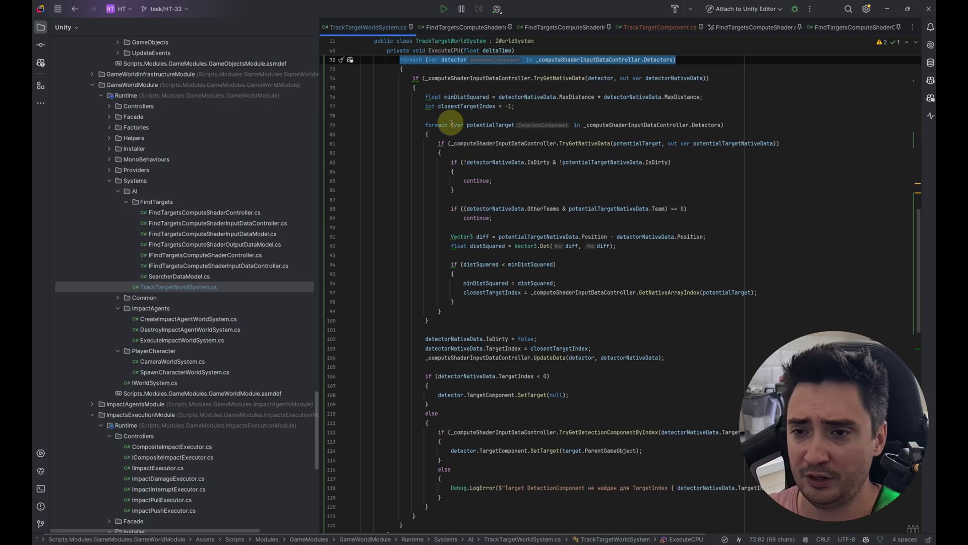
click(426, 124)
click(634, 181)
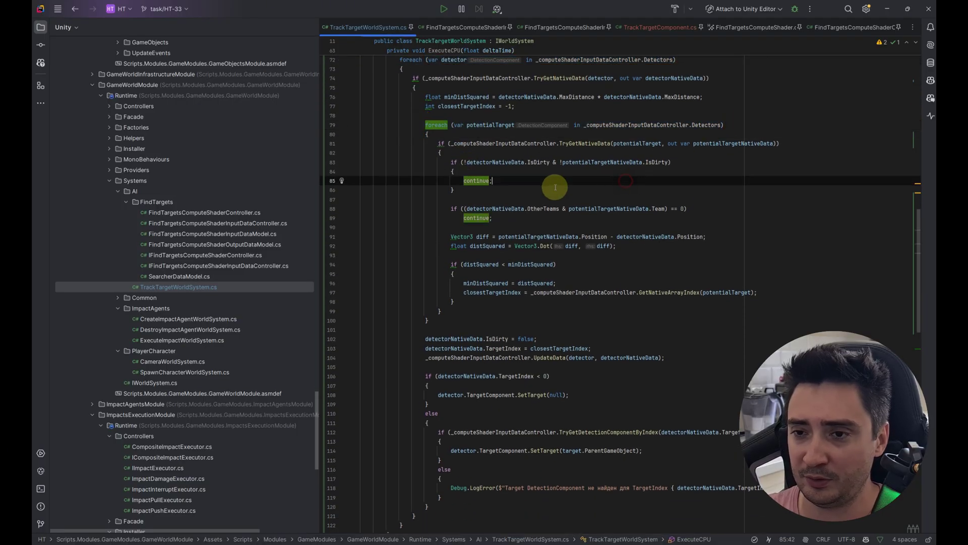
click(540, 209)
Highlight the squared-distance comparison, the team-mask check on line 88 and the whole detector loop.
scroll(458, 288, up, 1)
drag(451, 292, 556, 292)
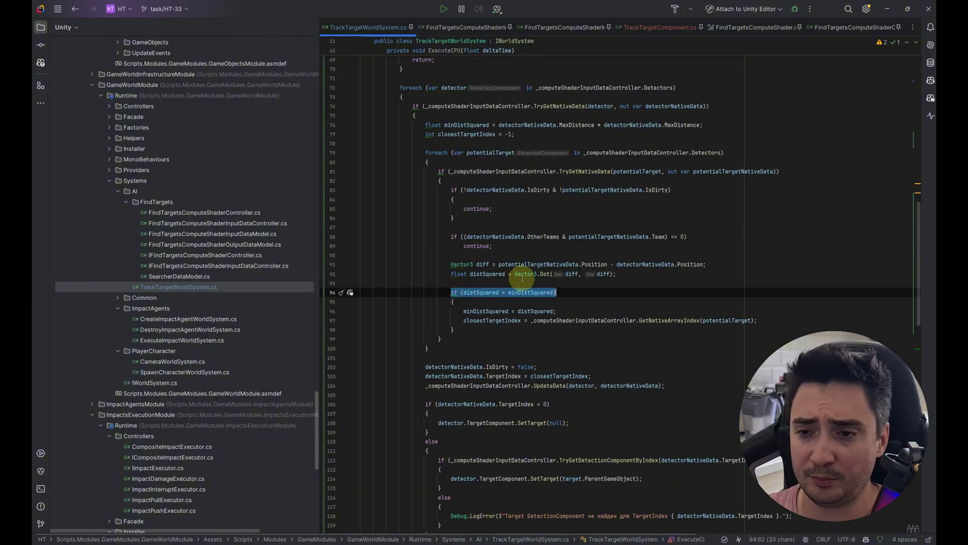
drag(450, 237, 707, 240)
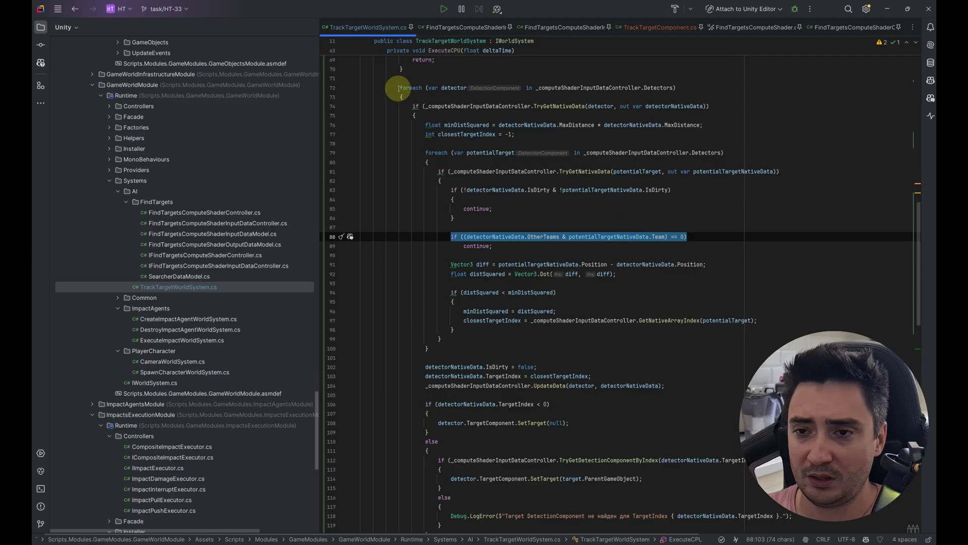
drag(398, 89, 616, 514)
click(697, 342)
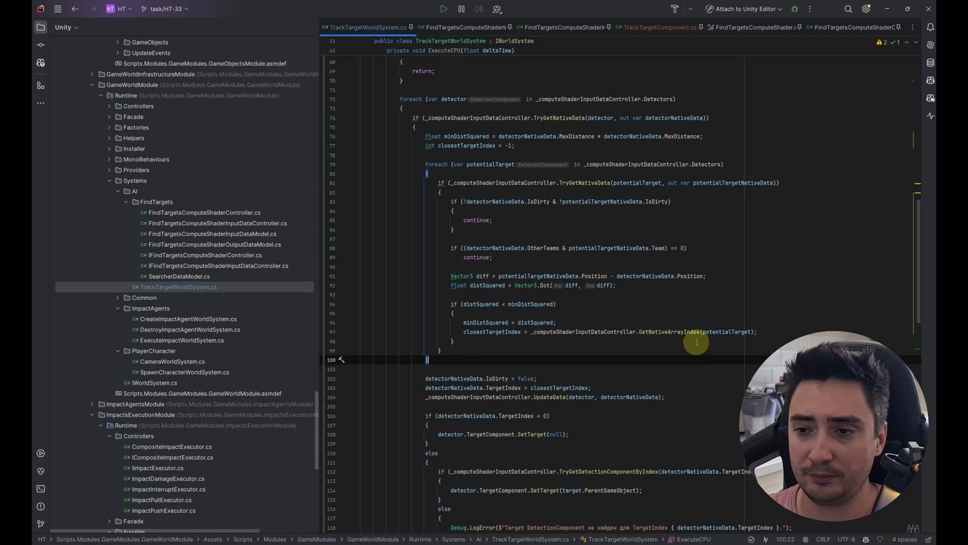
scroll(398, 182, down, 10)
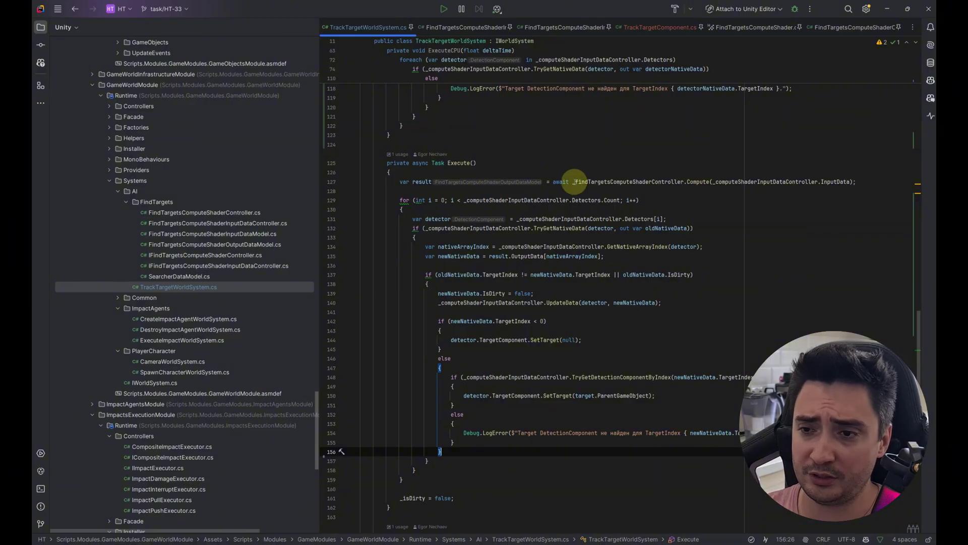
Show Execute's awaited Compute call on line 127 and detector loop, then switch to FindTargetsComputeShader.compute.
mouse_move(574, 181)
mouse_down()
mouse_move(849, 181)
mouse_move(715, 182)
mouse_up()
click(851, 181)
click(653, 163)
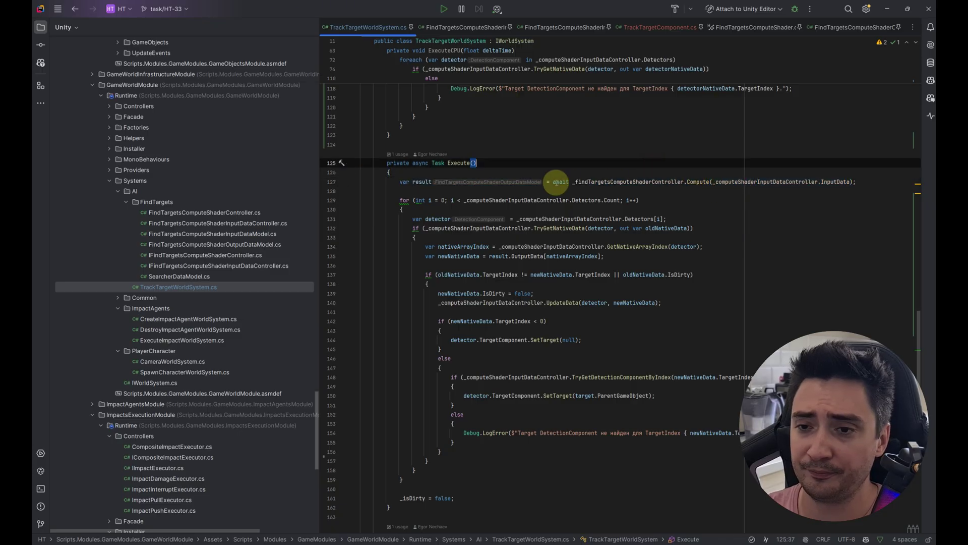
drag(557, 182, 859, 181)
click(616, 160)
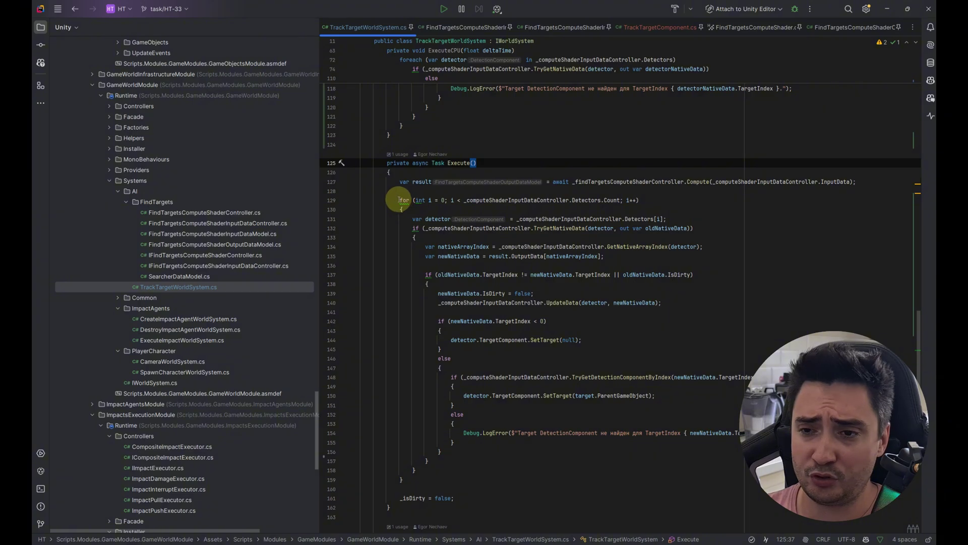
drag(398, 200, 664, 201)
click(663, 209)
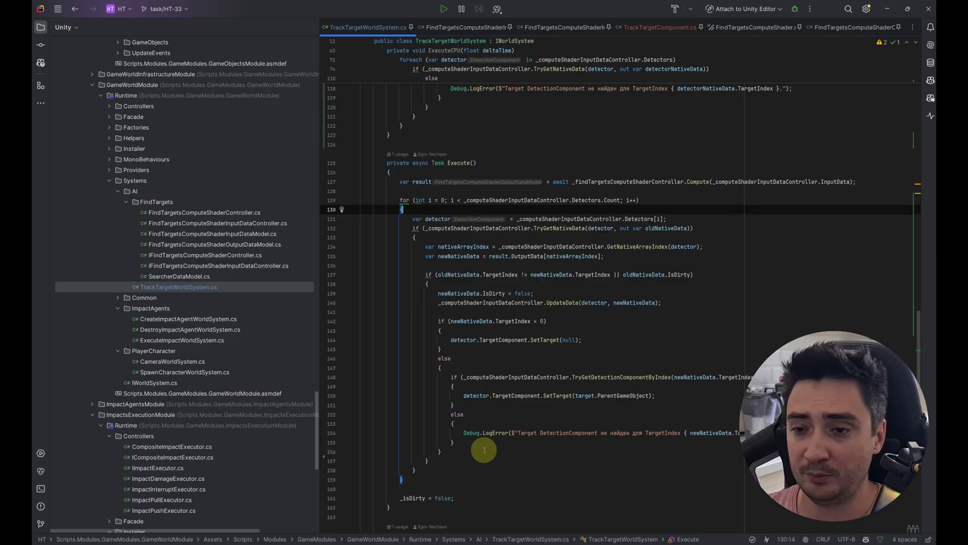
key(ctrl+Tab)
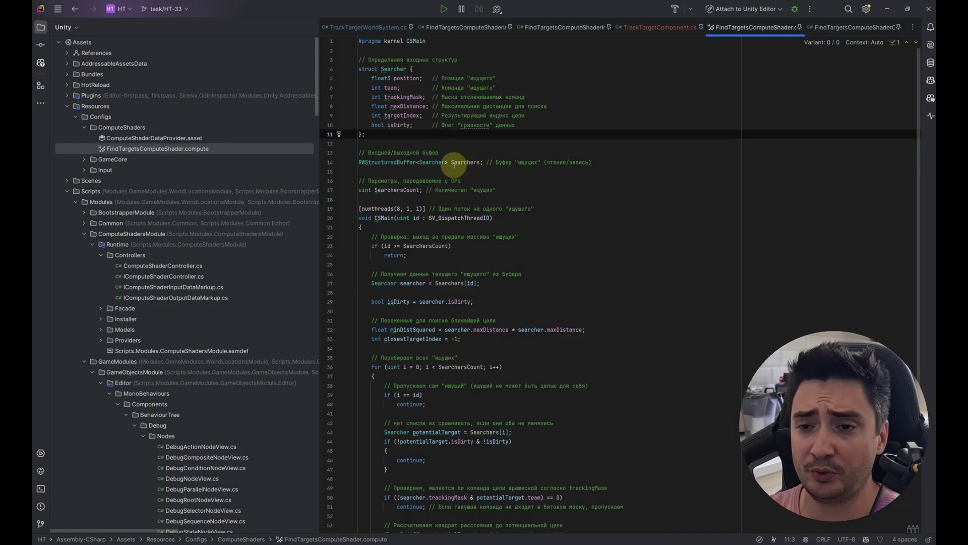
Go through the Searcher struct fields: position, team, trackingMask, maxDistance, targetIndex and isDirty.
click(450, 163)
key(Up)
key(Up)
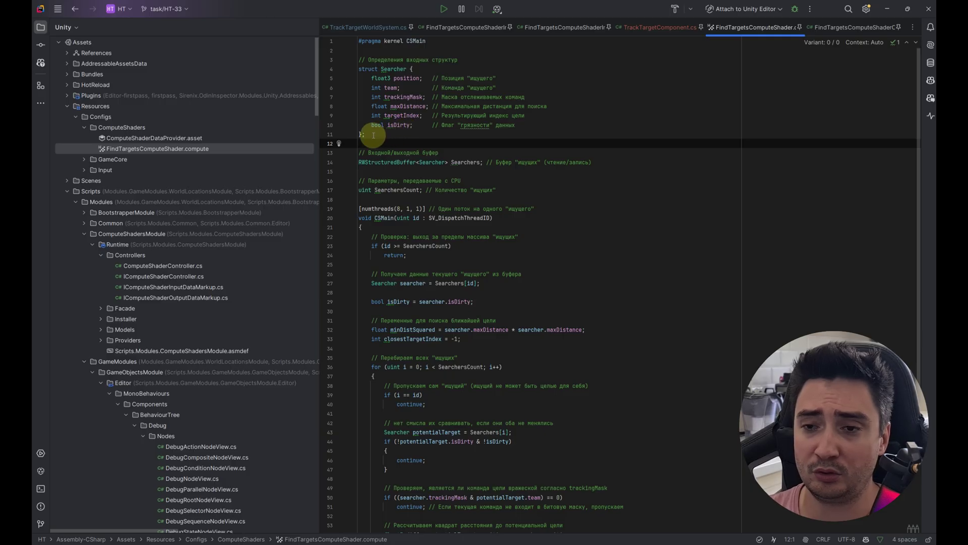
drag(373, 135, 362, 68)
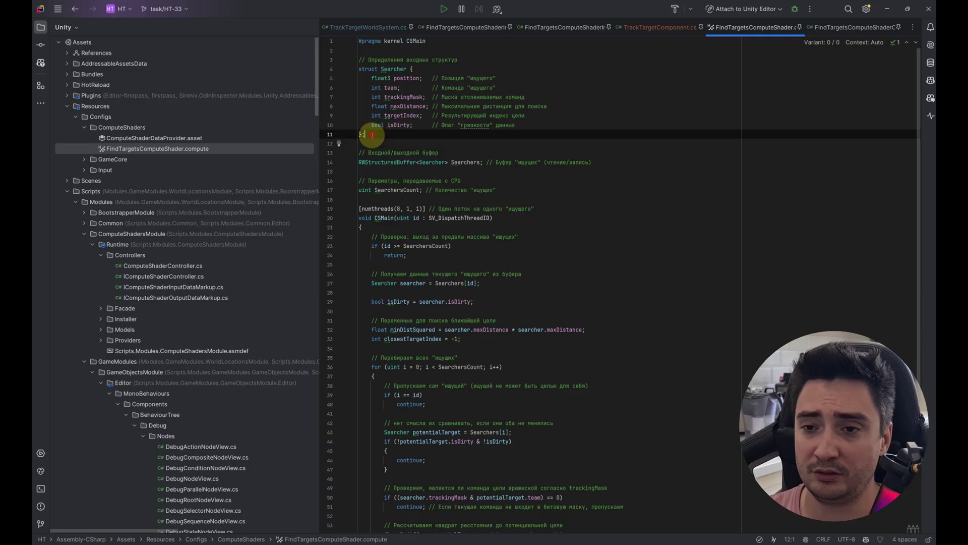
click(366, 54)
click(417, 88)
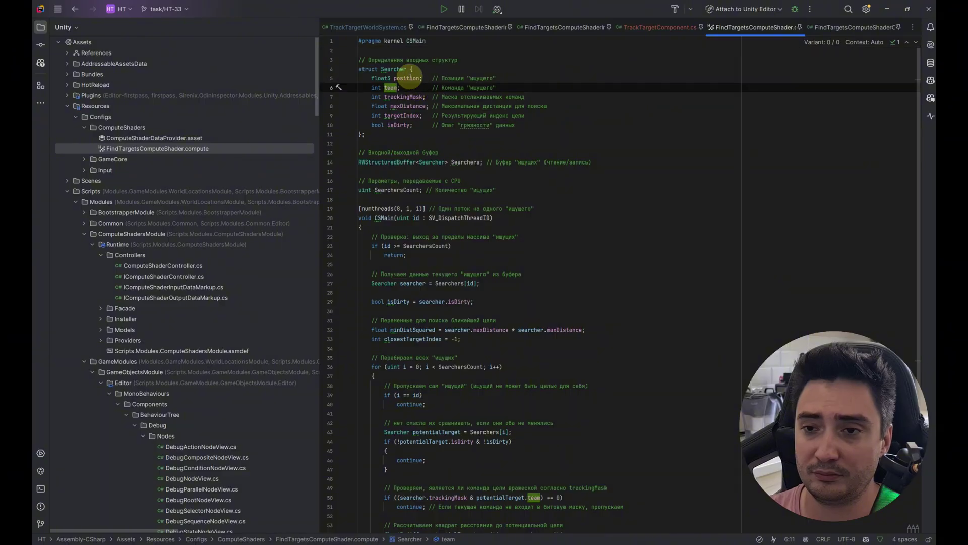
click(406, 78)
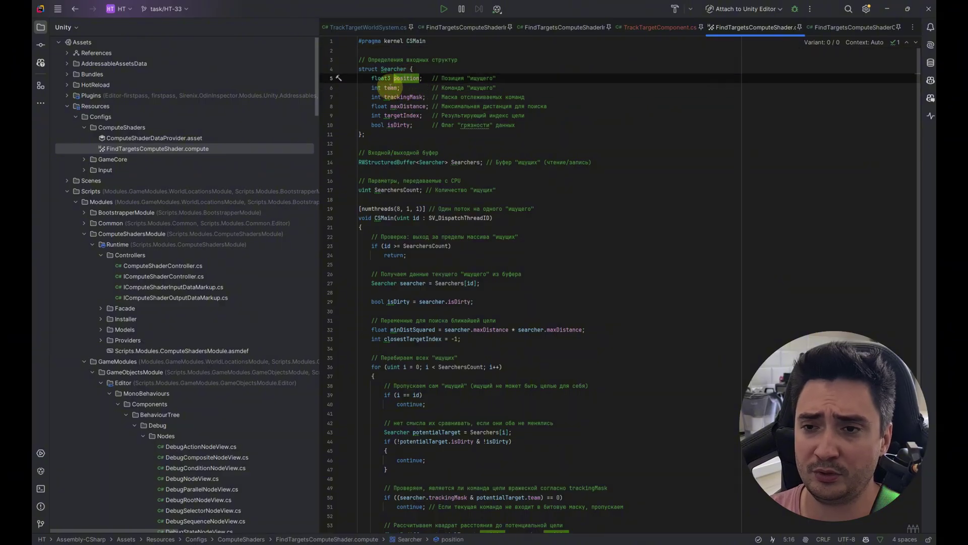
click(390, 88)
click(406, 96)
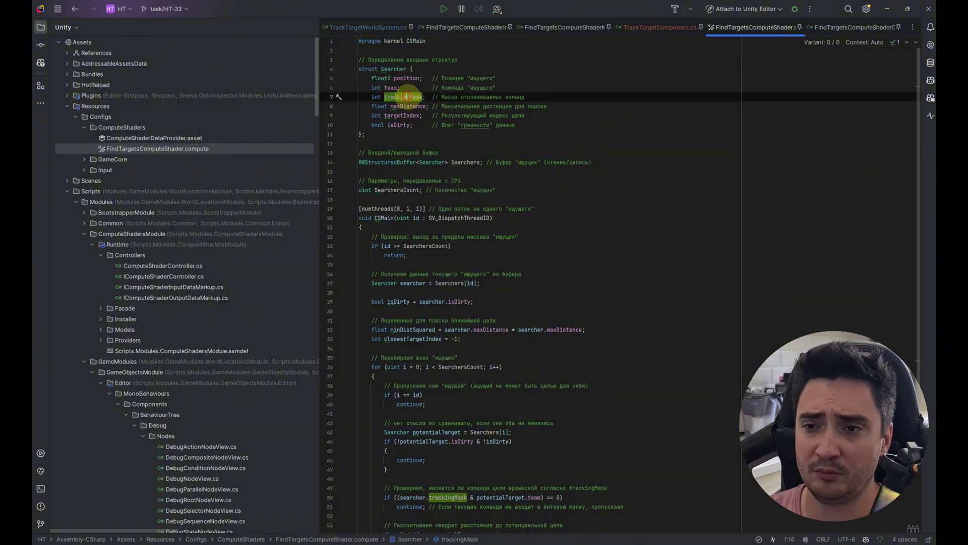
key(Down)
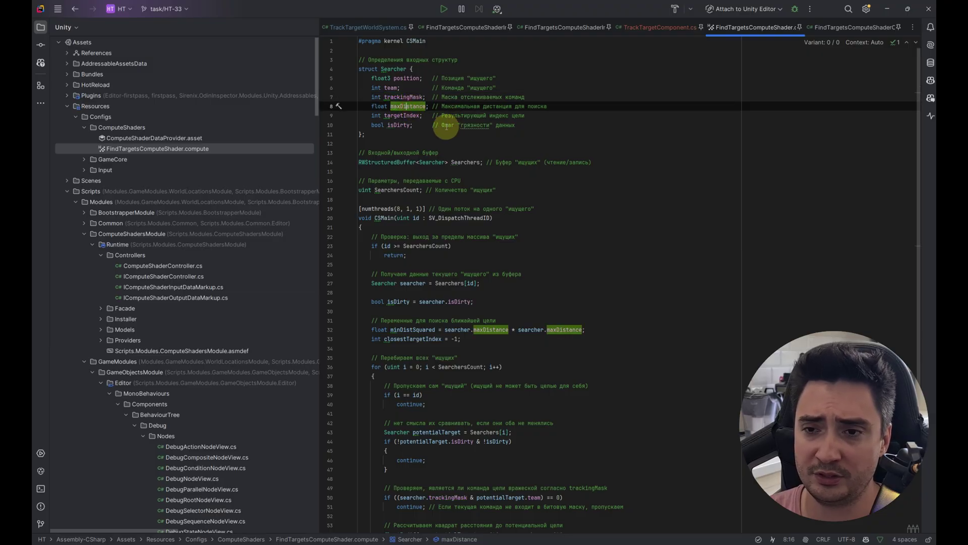
drag(385, 115, 419, 116)
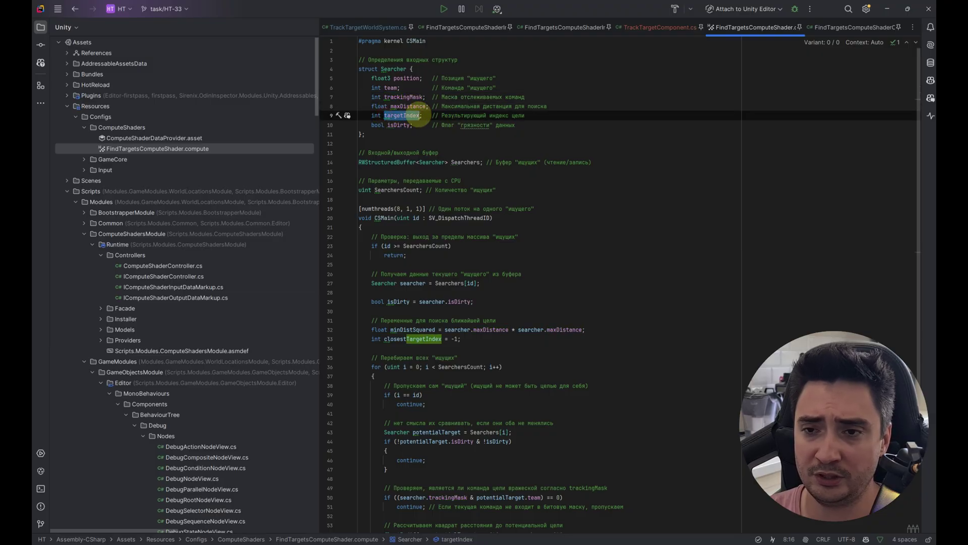
click(412, 125)
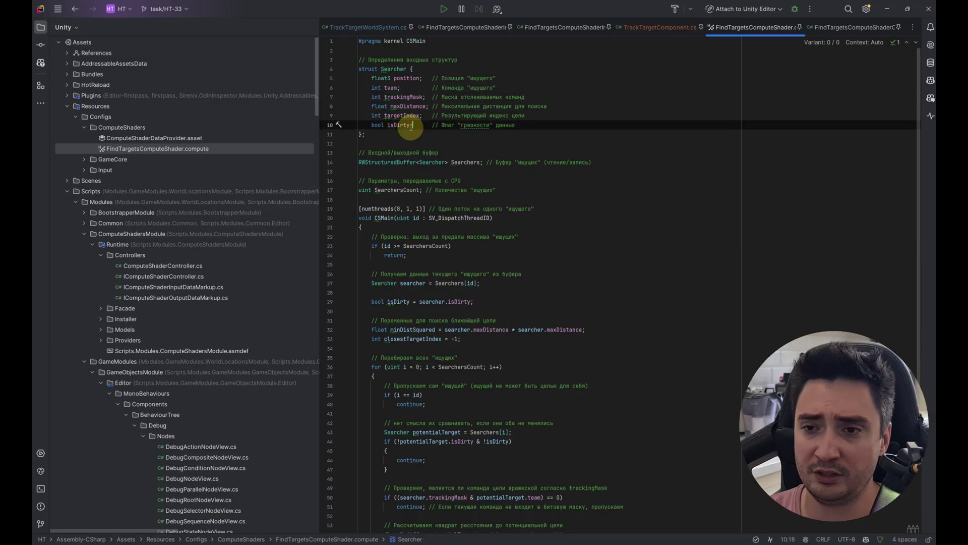
double_click(401, 115)
Select the kernel's team-mask and distance check block and result write-back lines, then open the controller source.
scroll(524, 202, down, 5)
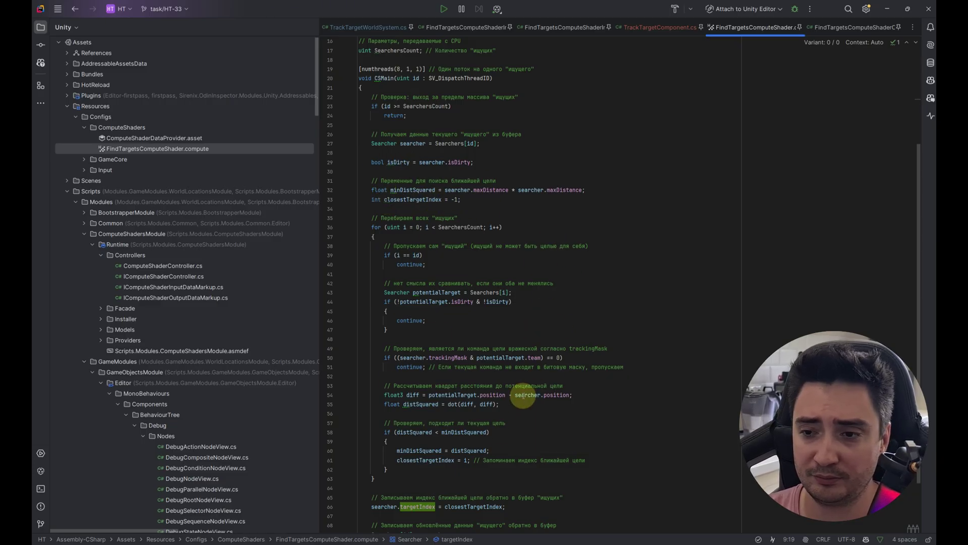
scroll(474, 373, down, 1)
drag(379, 320, 580, 448)
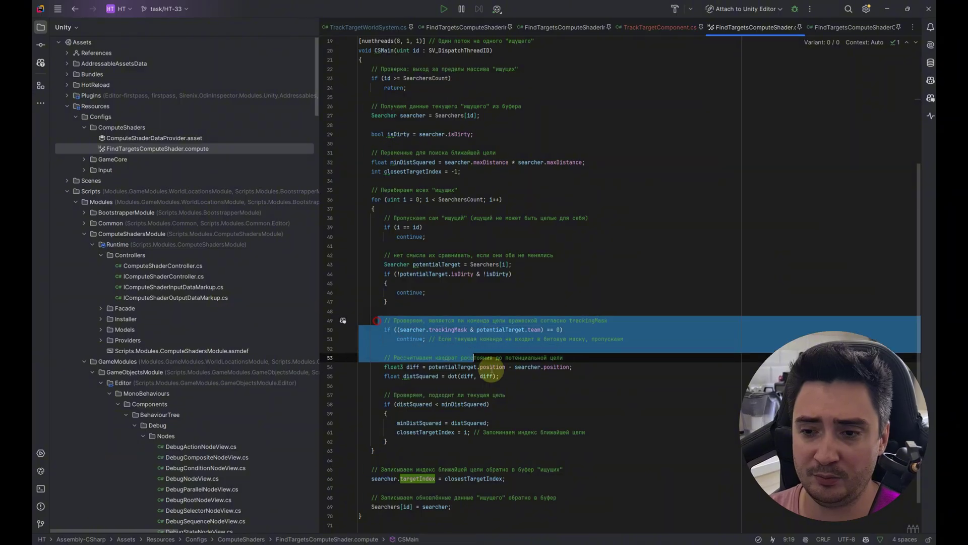
click(650, 385)
scroll(463, 479, down, 1)
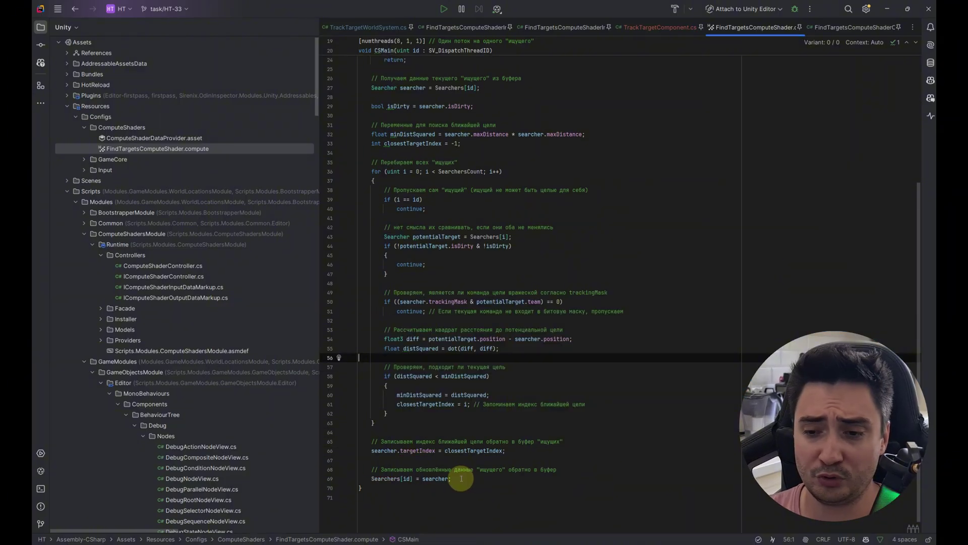
drag(464, 480, 365, 450)
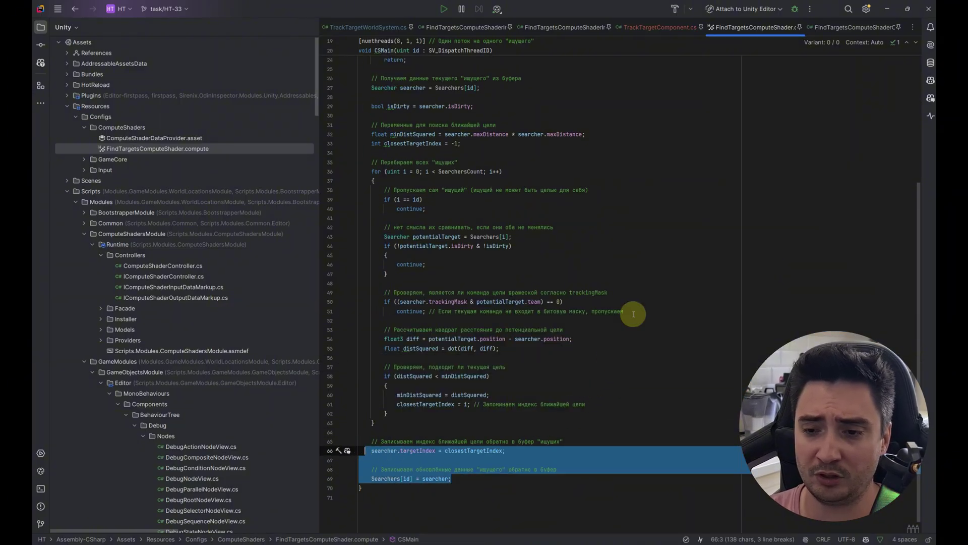
key(ctrl+Tab)
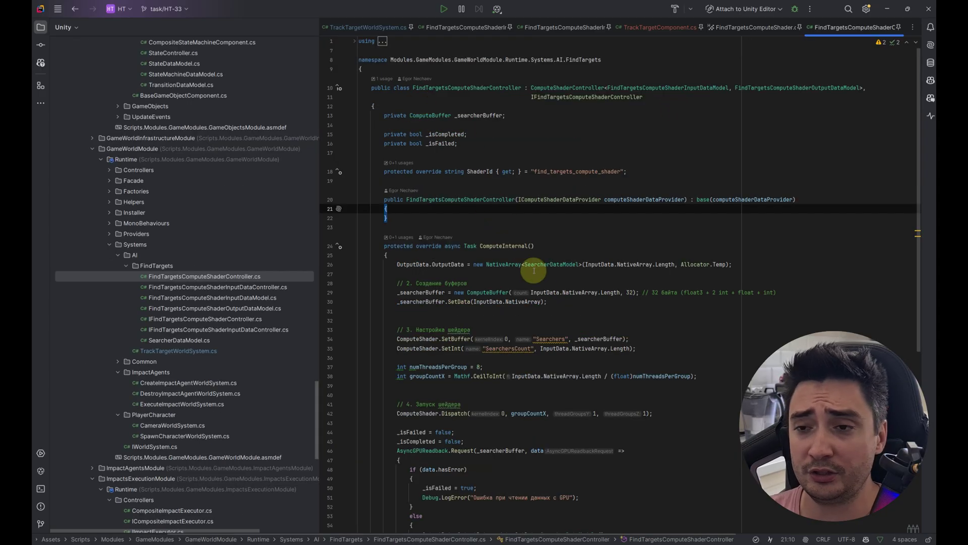
Select ComputeInternal's dispatch block and the statement copying GPU data into OutputData.
scroll(561, 353, down, 3)
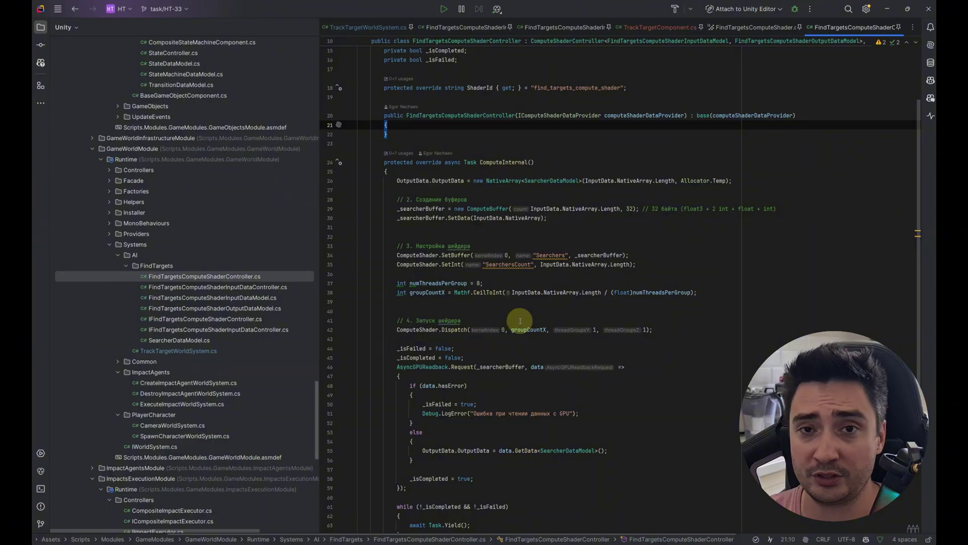
scroll(520, 321, down, 2)
mouse_move(396, 125)
mouse_down()
mouse_move(628, 194)
mouse_move(708, 247)
mouse_up()
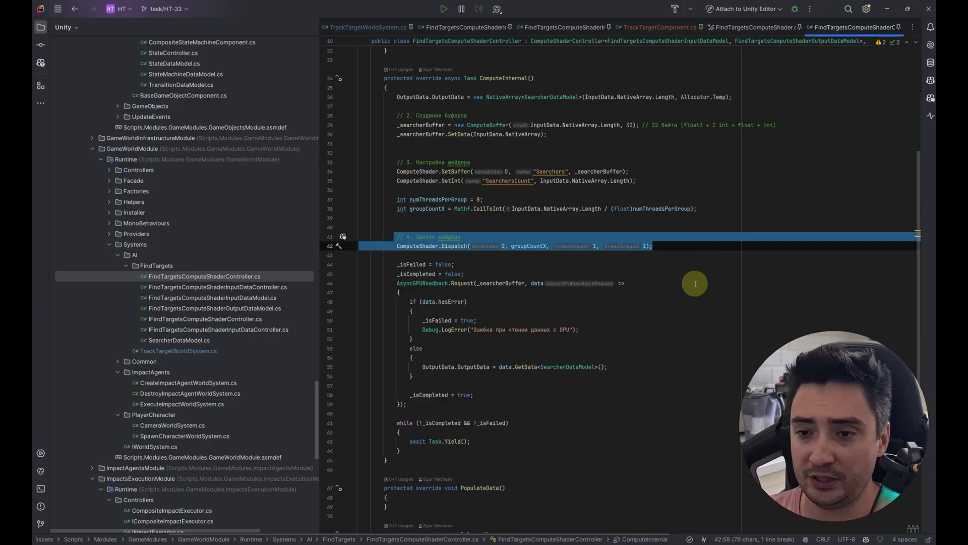
drag(422, 366, 608, 366)
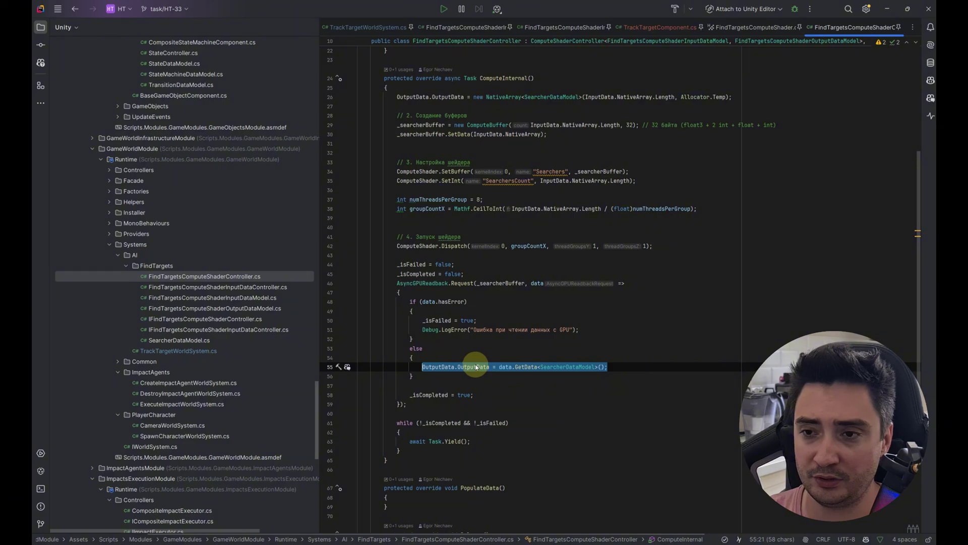
mouse_move(477, 366)
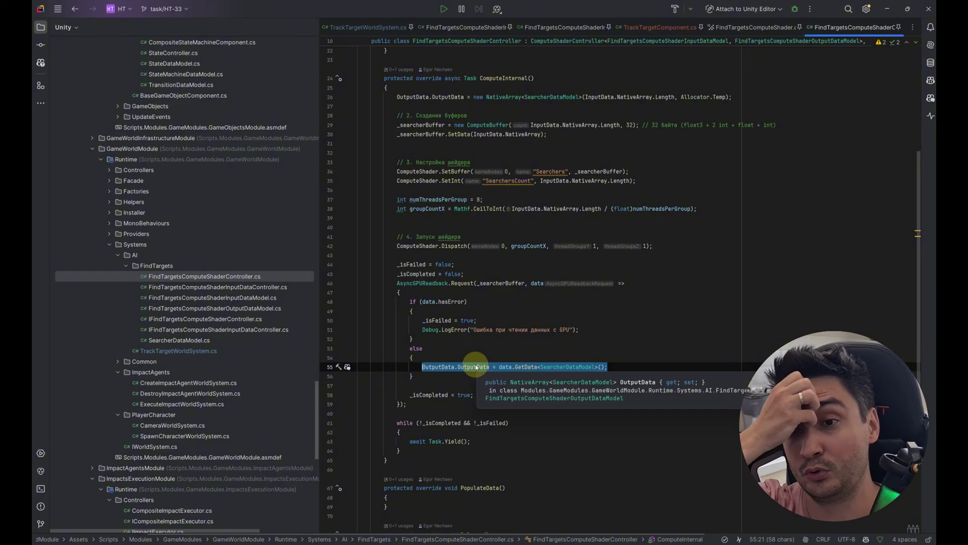
Highlight every use of OutputData, then switch back to TrackTargetWorldSystem.cs.
click(405, 88)
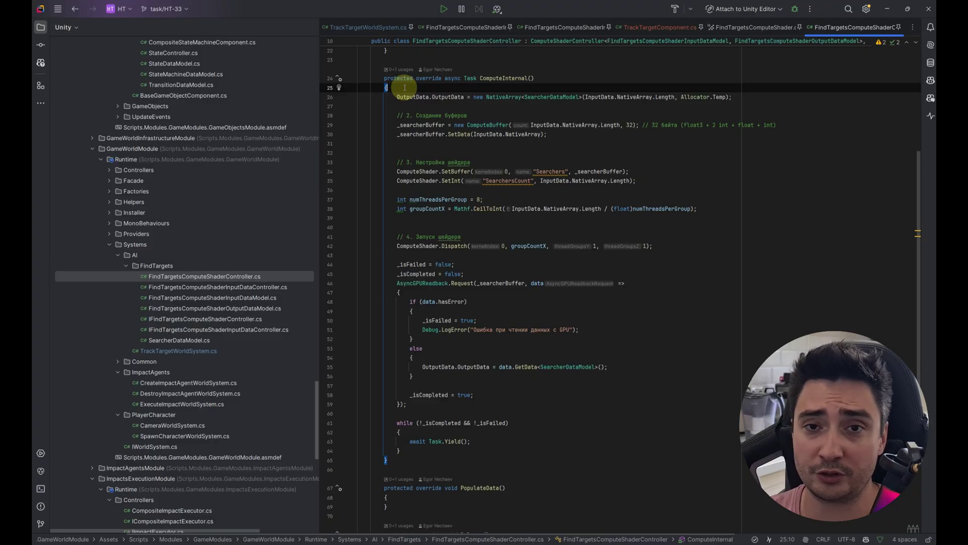
scroll(679, 292, up, 3)
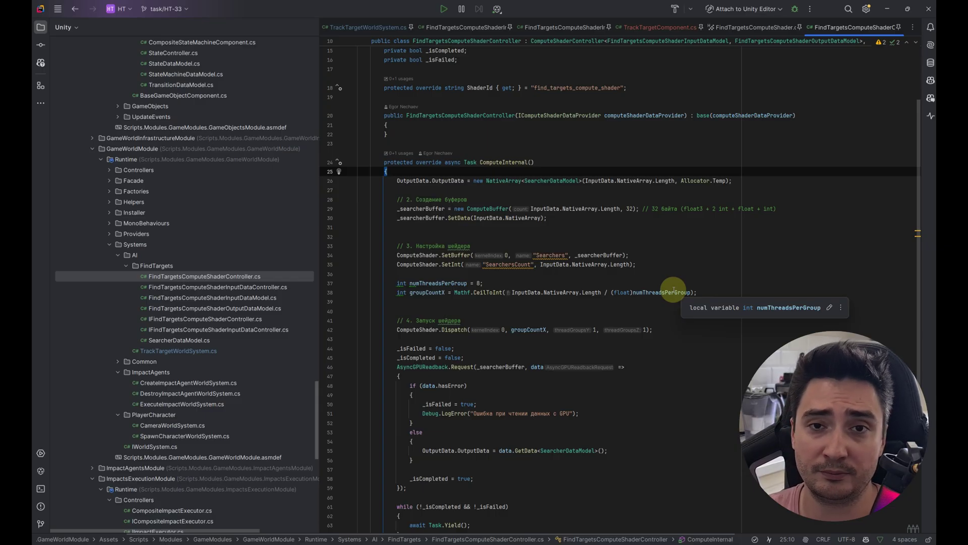
click(464, 181)
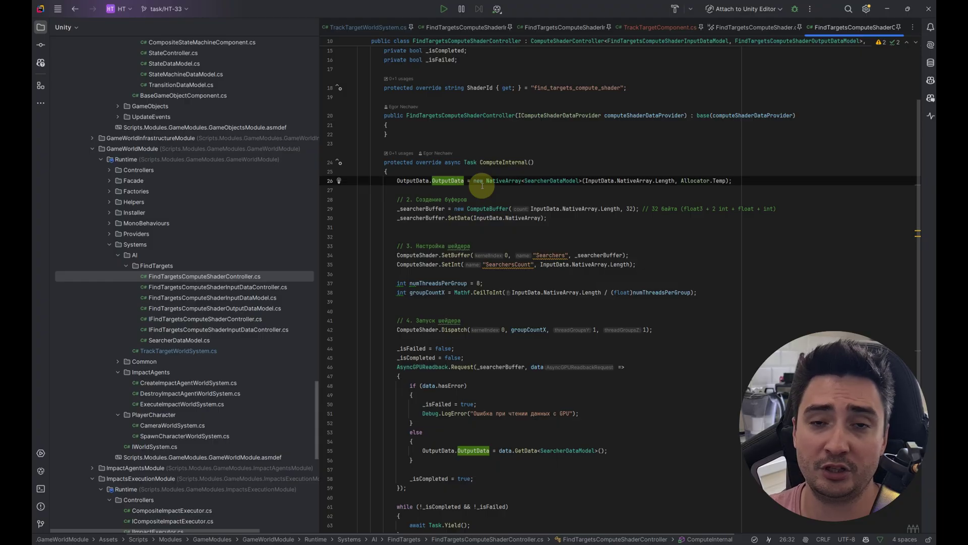
key(ctrl+Tab)
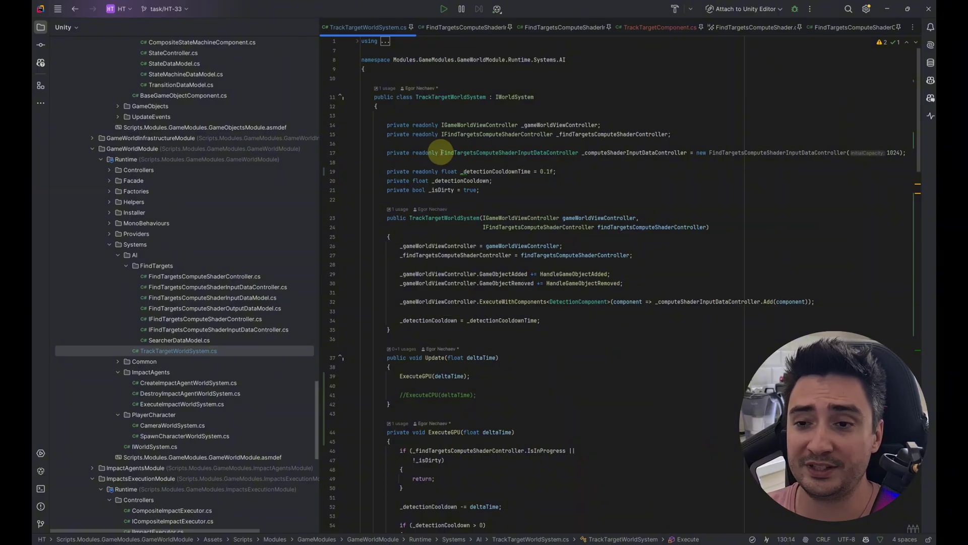
mouse_move(442, 153)
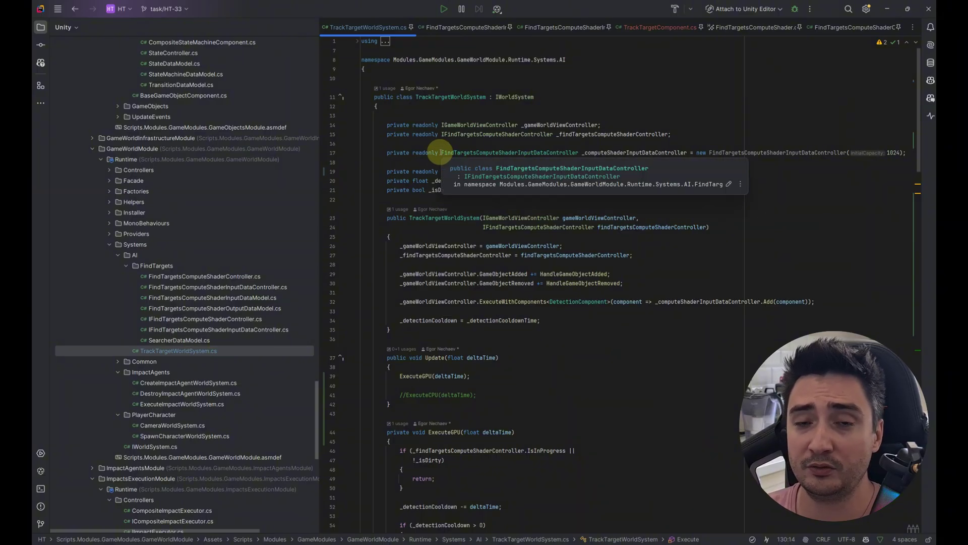
key(ctrl+bracketleft)
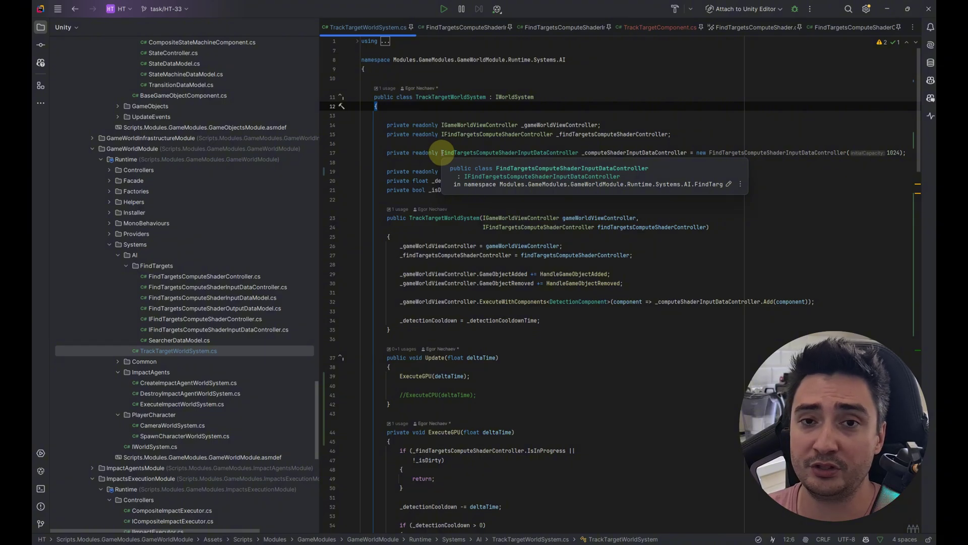
click(564, 27)
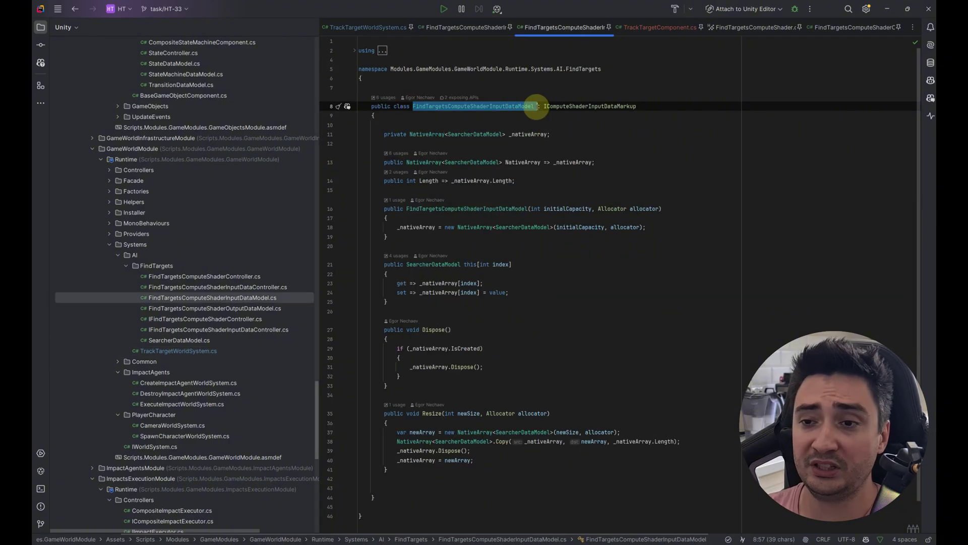
drag(384, 135, 557, 134)
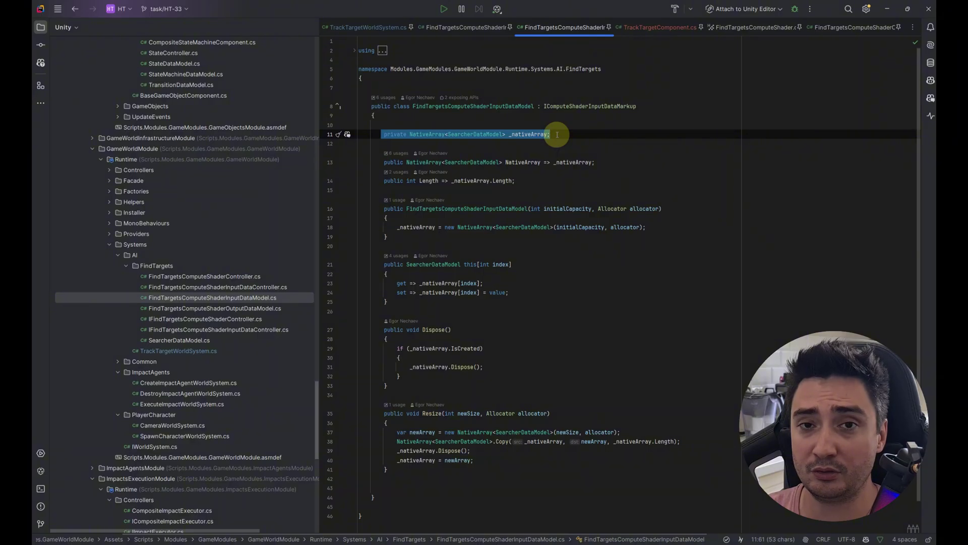
drag(556, 134, 386, 134)
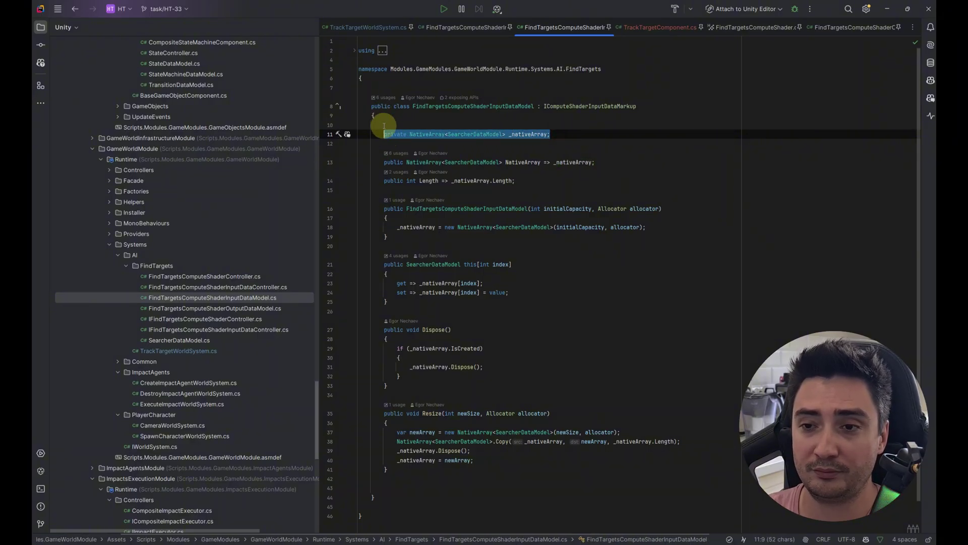
key(ctrl+Tab)
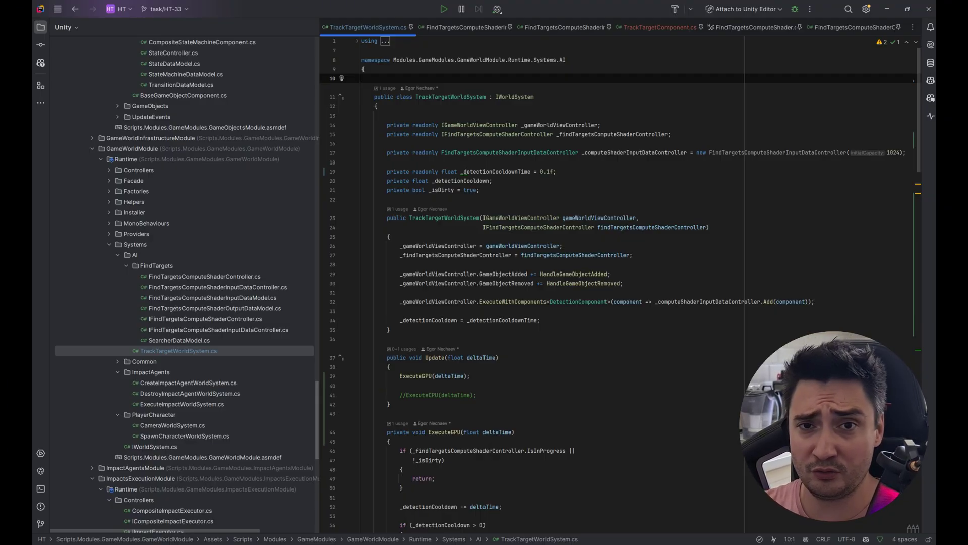
click(660, 27)
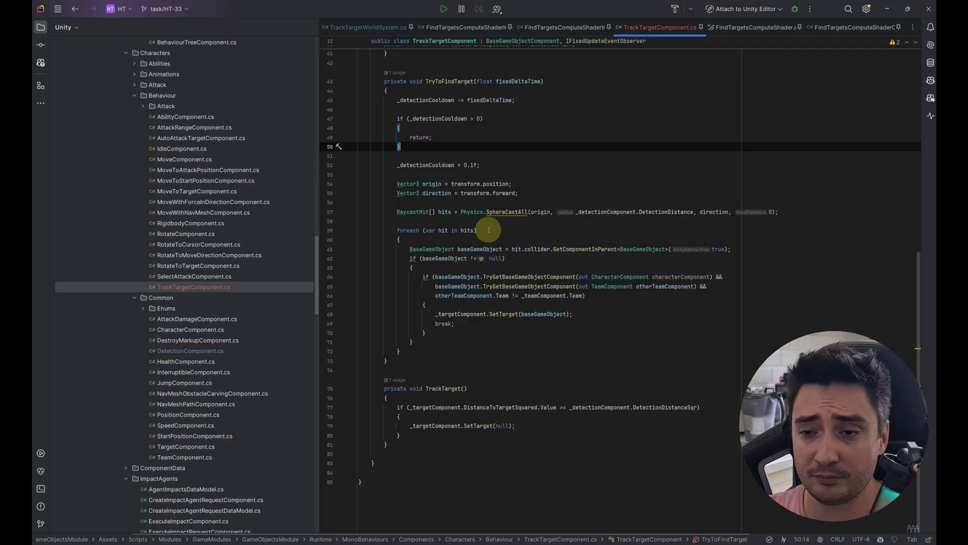
double_click(520, 212)
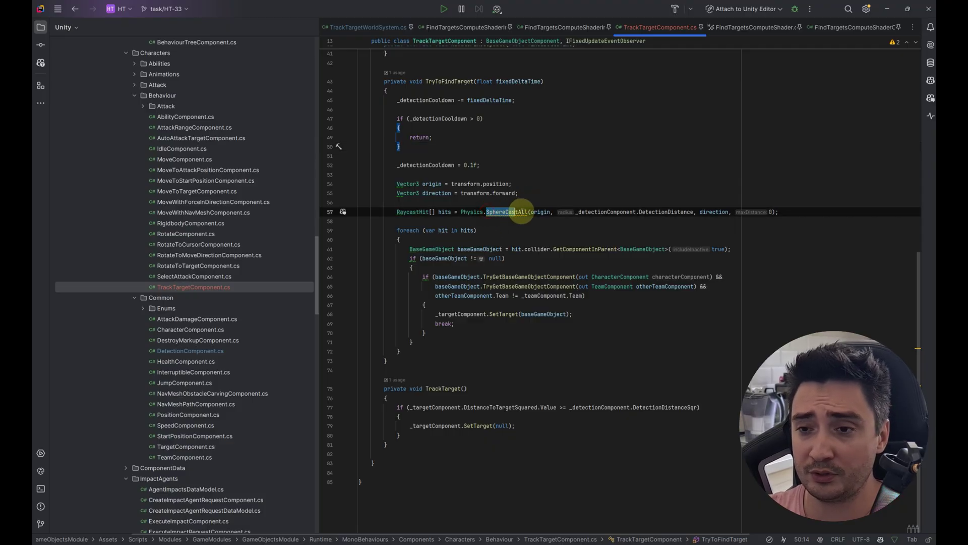
click(551, 180)
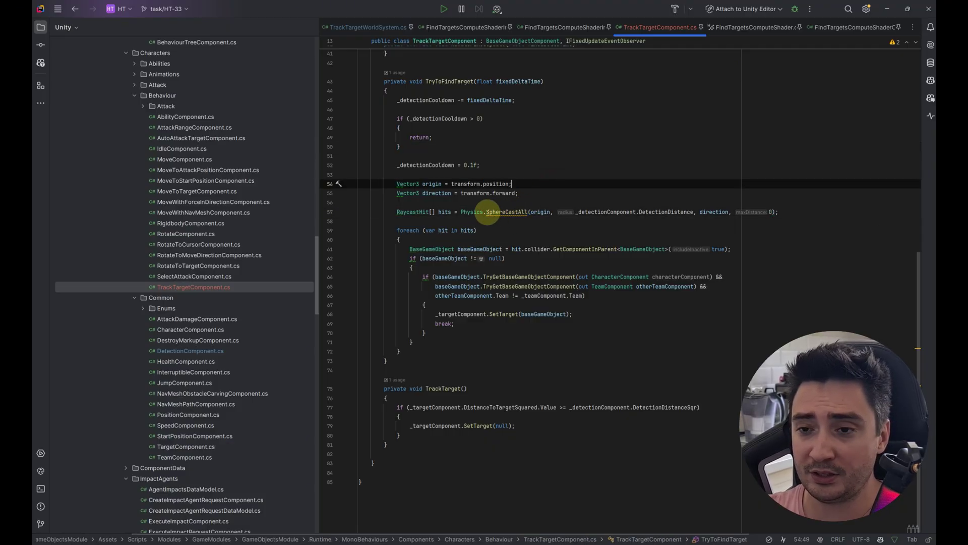
double_click(490, 212)
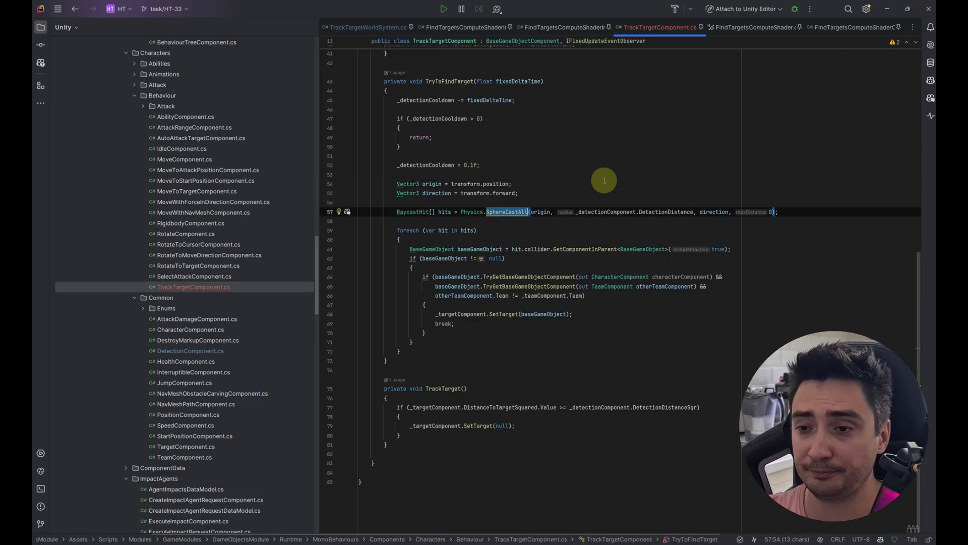
click(404, 175)
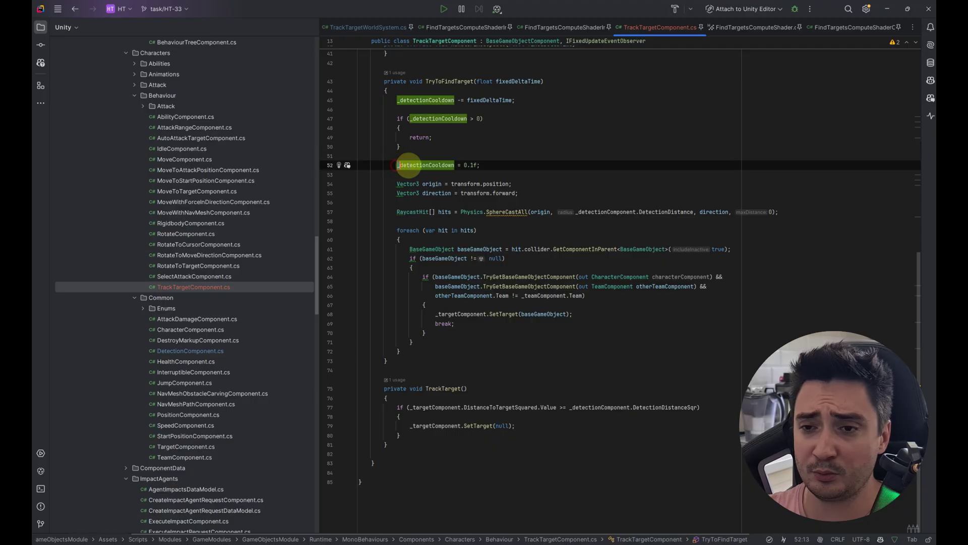
drag(397, 164, 481, 165)
click(489, 150)
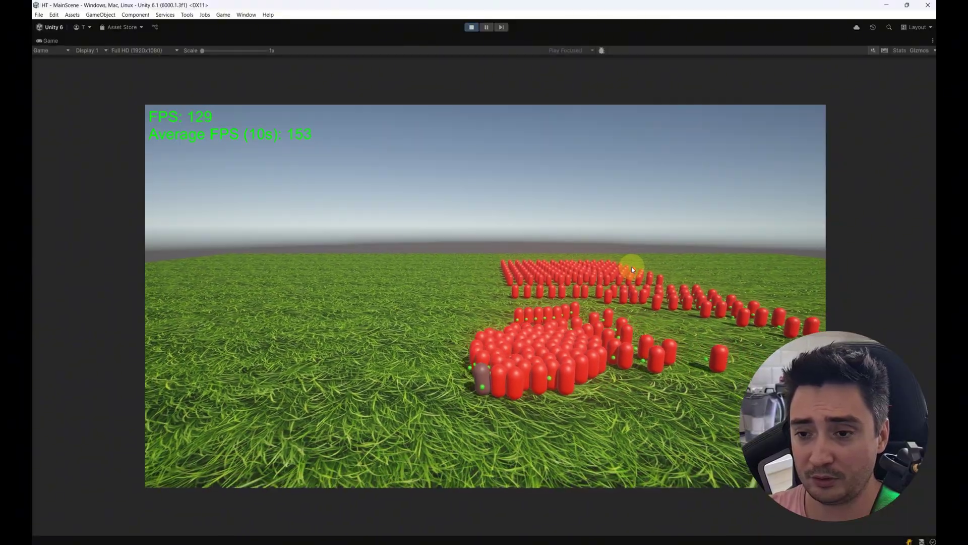
Open the Profiler with Ctrl+7 during play and drag it aside to reveal the game.
key(ctrl+7)
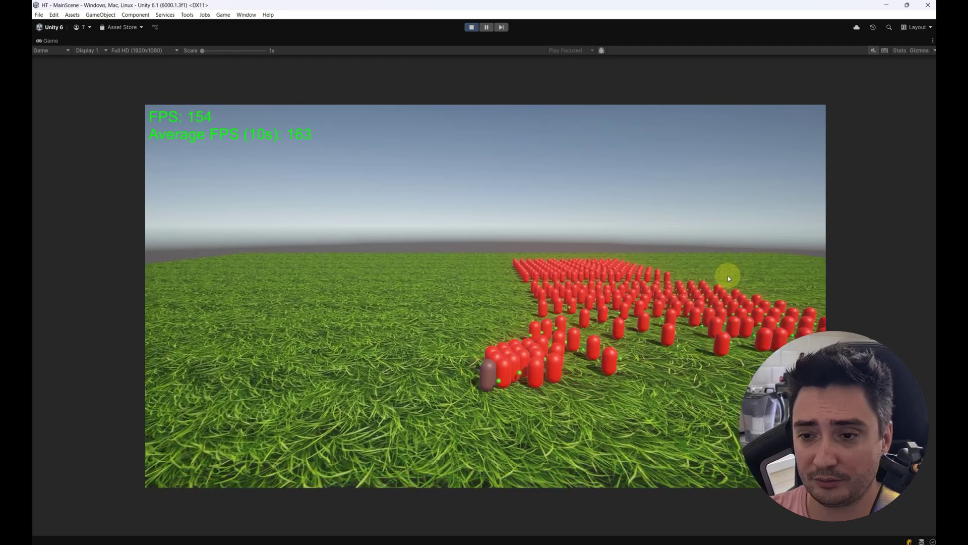
key(ctrl+7)
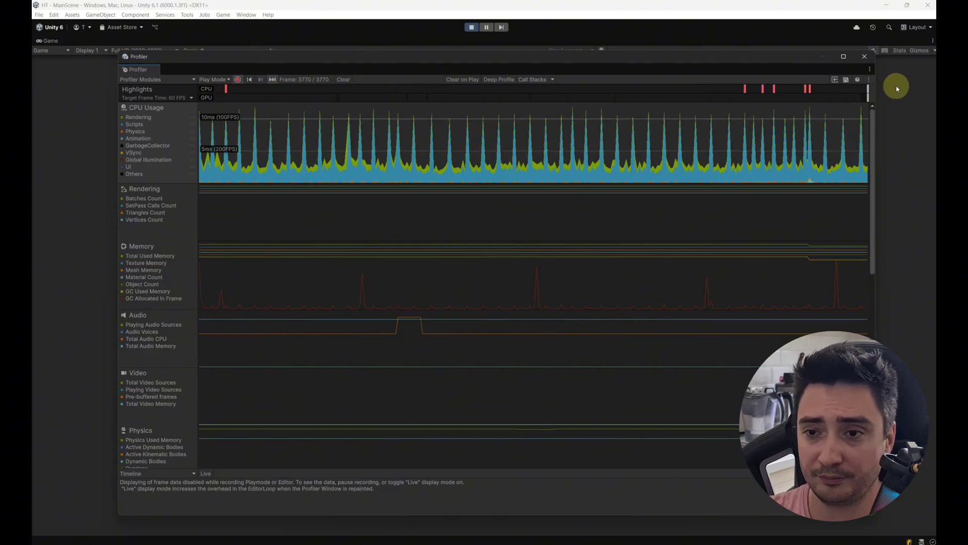
drag(151, 56, 955, 45)
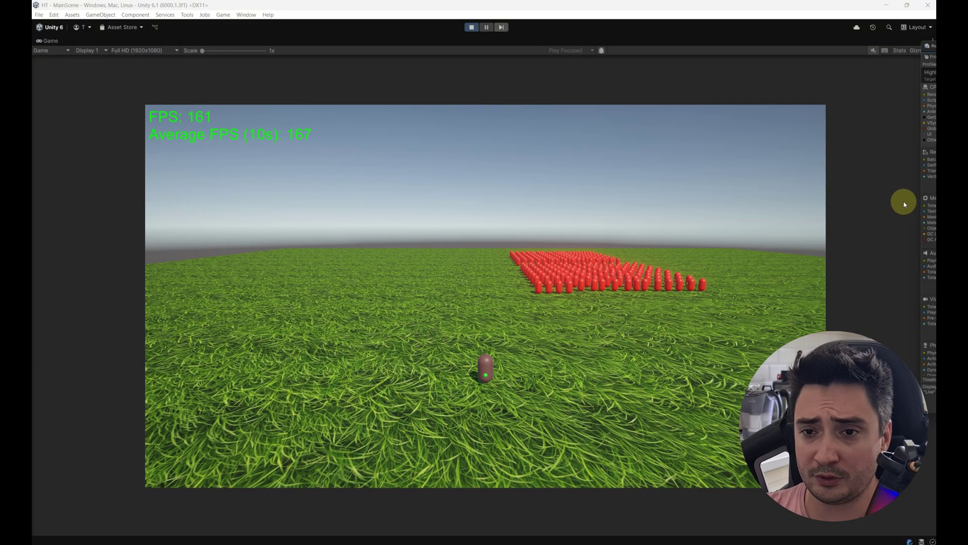
Walk the player around the enemy formation with WASD, then bring the Profiler back into view.
key(w)
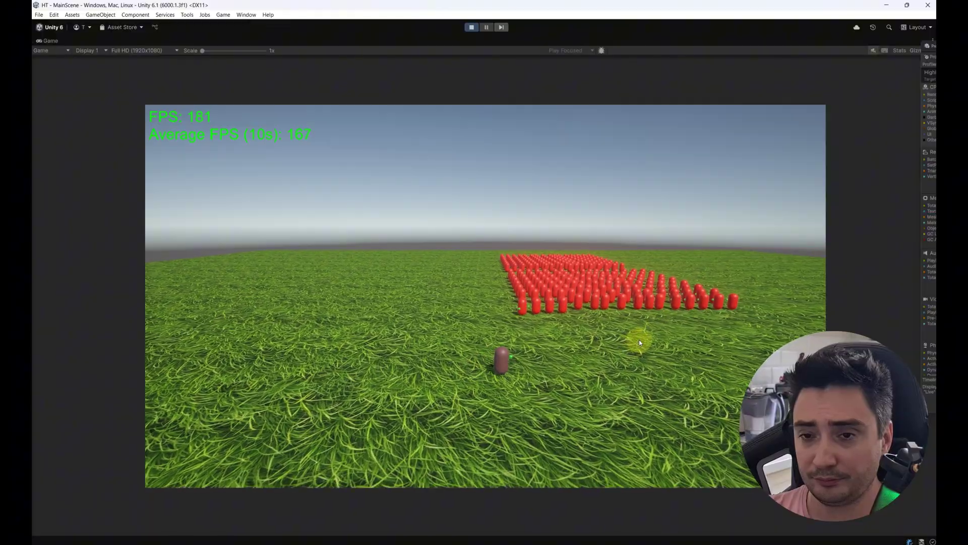
key(a)
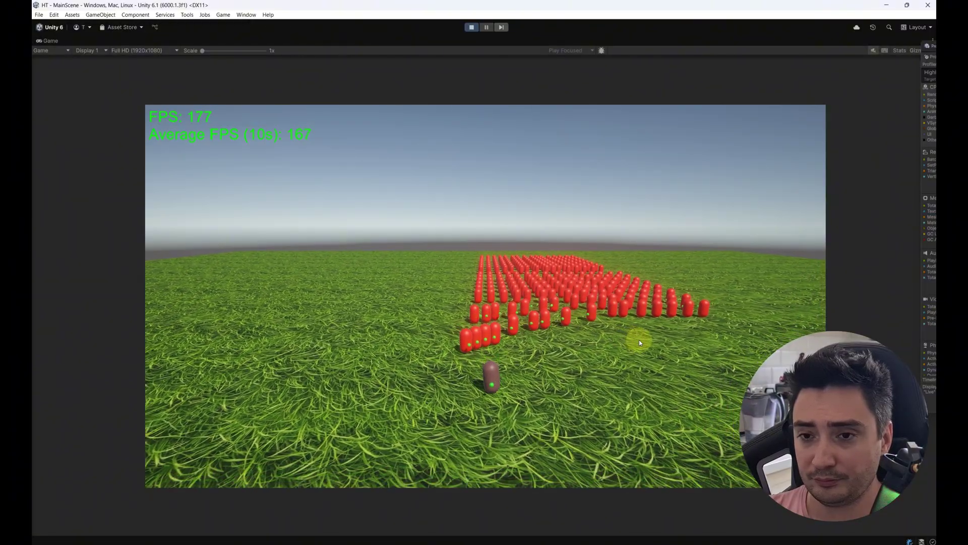
key(d)
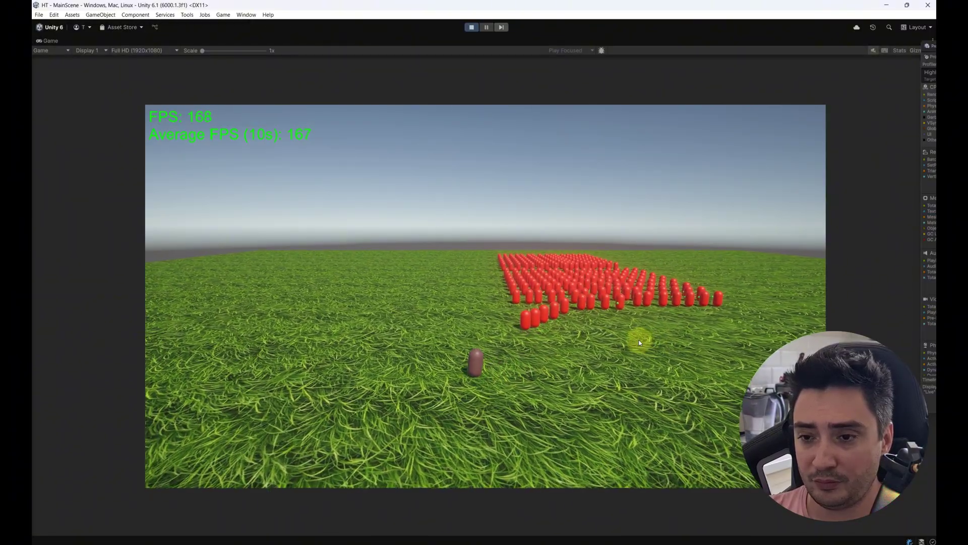
key(s)
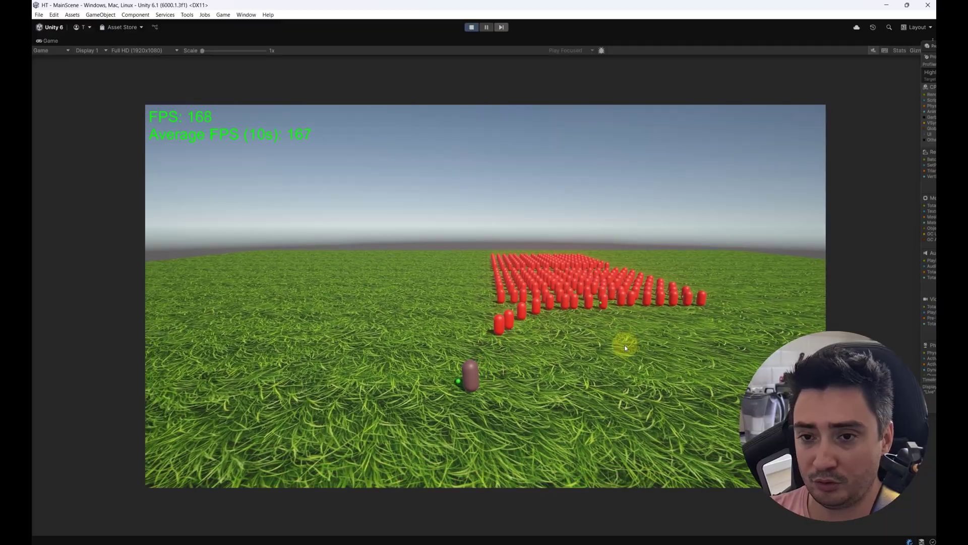
click(488, 25)
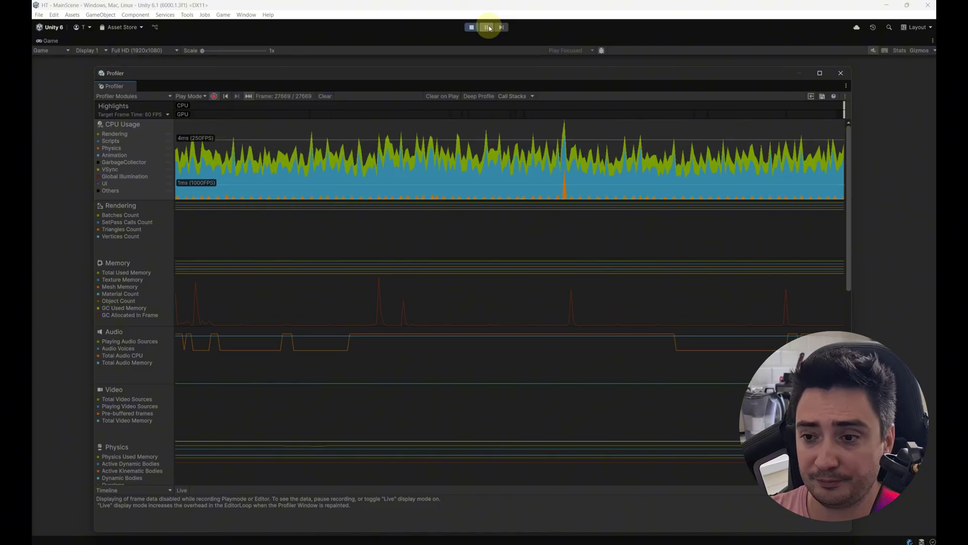
Stop play mode and restart it with Ctrl+P using the enlarged four-block enemy crowd.
click(472, 27)
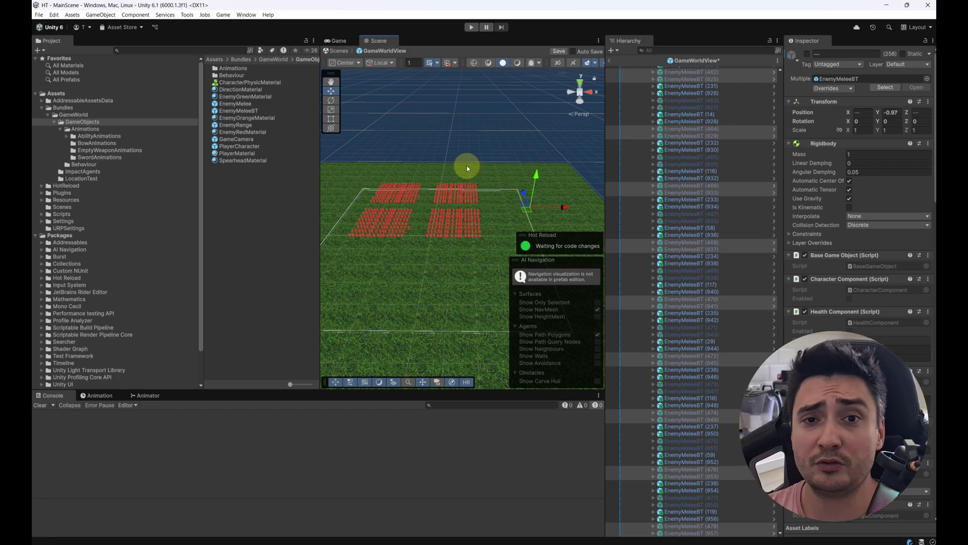
key(ctrl+p)
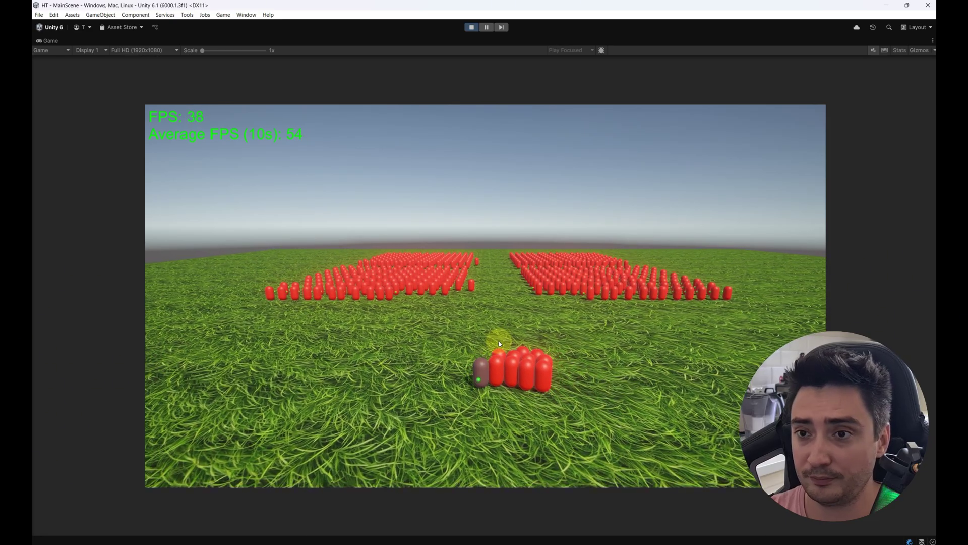
Toggle the Profiler with Ctrl+7 to compare frame times, then close it to watch the game.
key(ctrl+7)
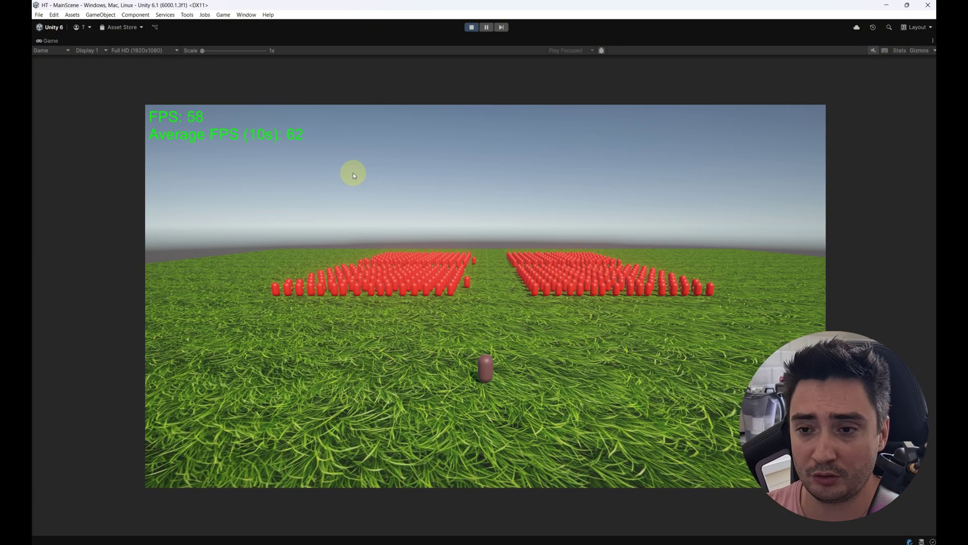
click(545, 295)
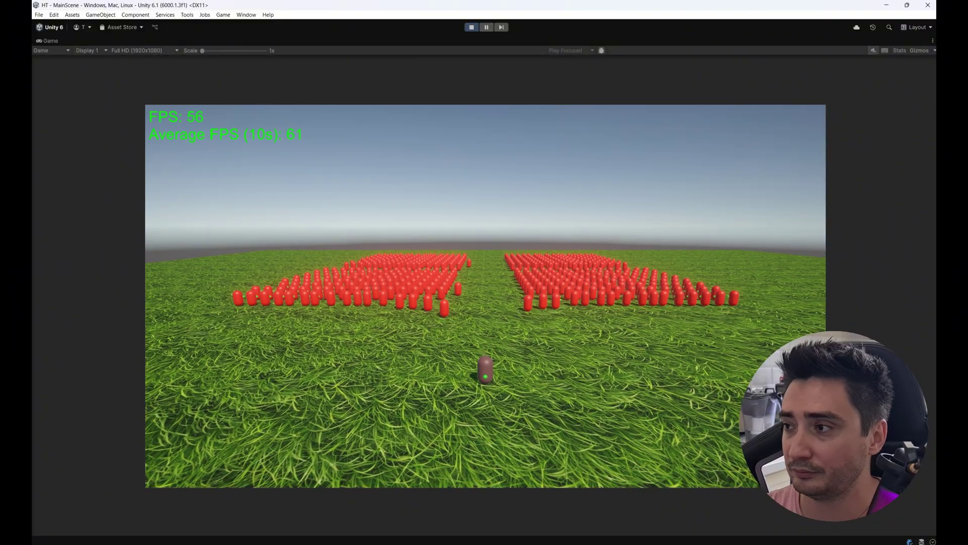
key(ctrl+7)
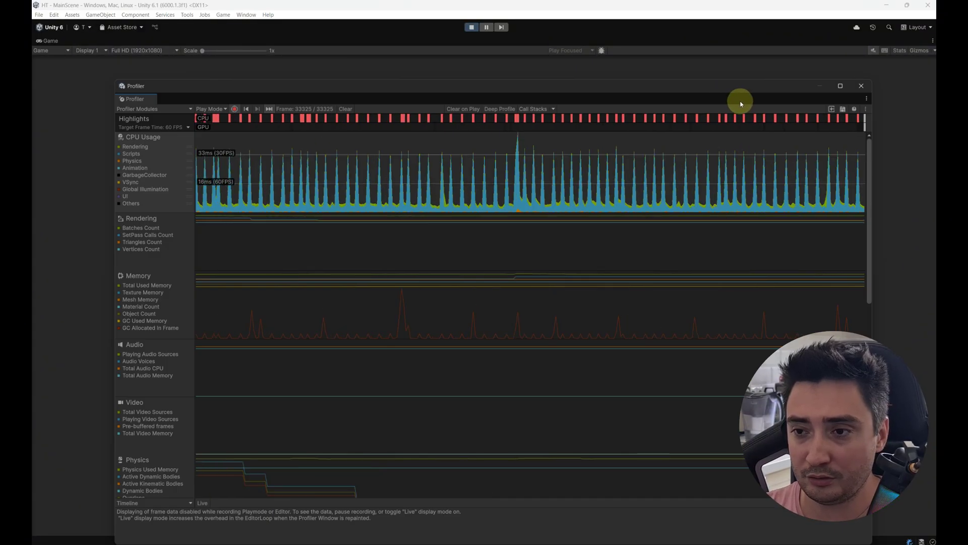
click(862, 87)
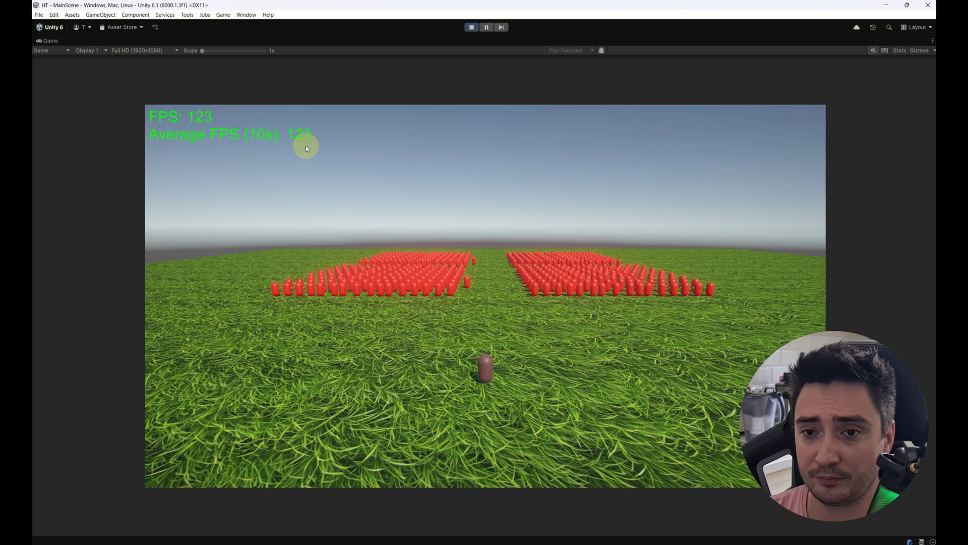
Walk the player toward the enemy formations, reopen the Profiler, and stop play mode.
click(498, 355)
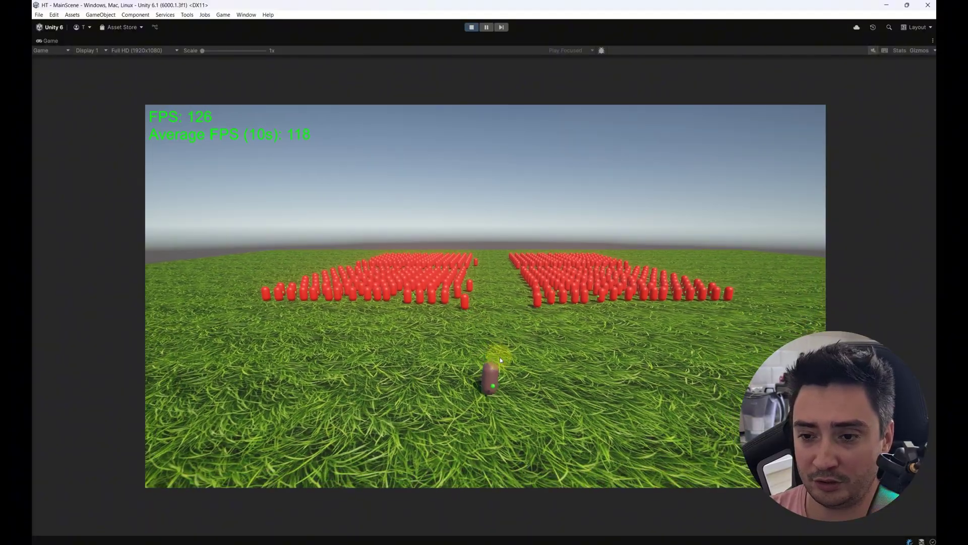
click(491, 357)
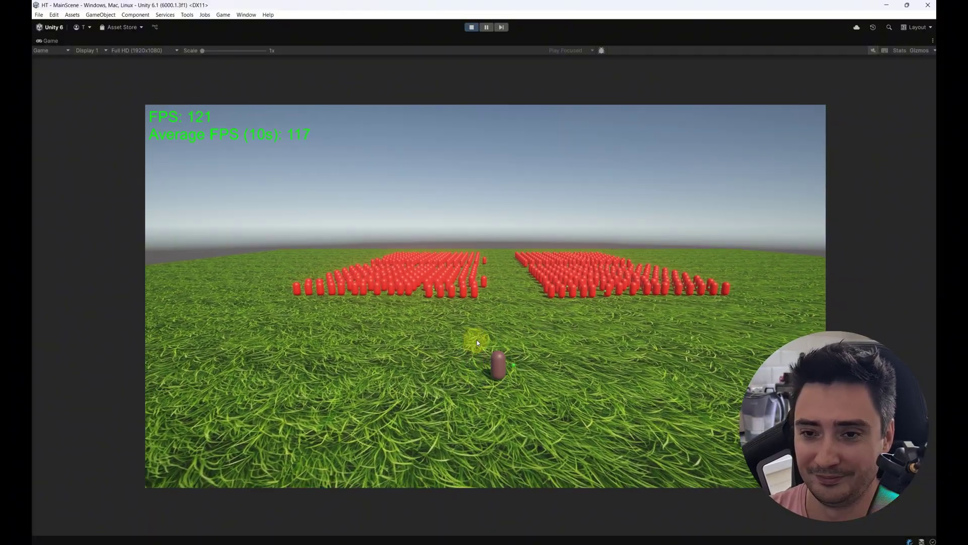
key(ctrl+7)
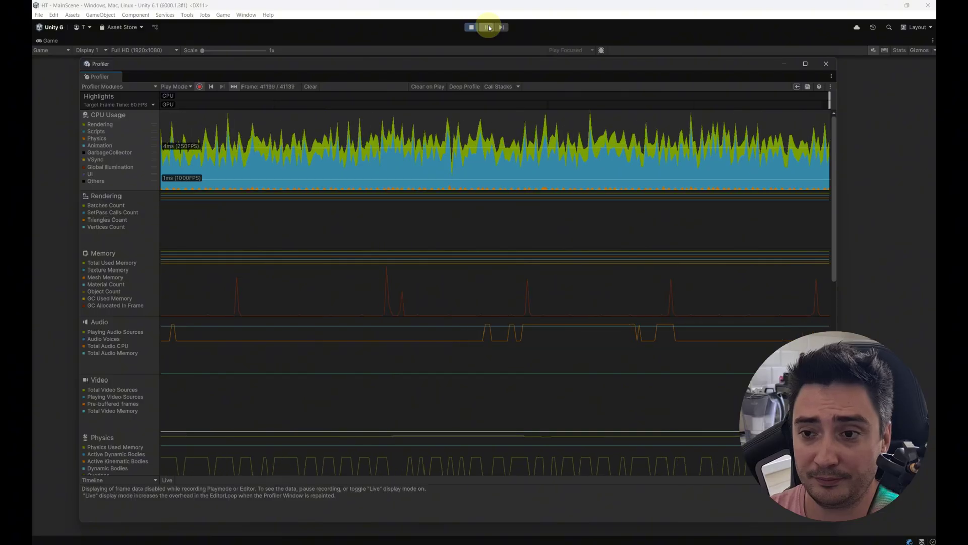
click(472, 28)
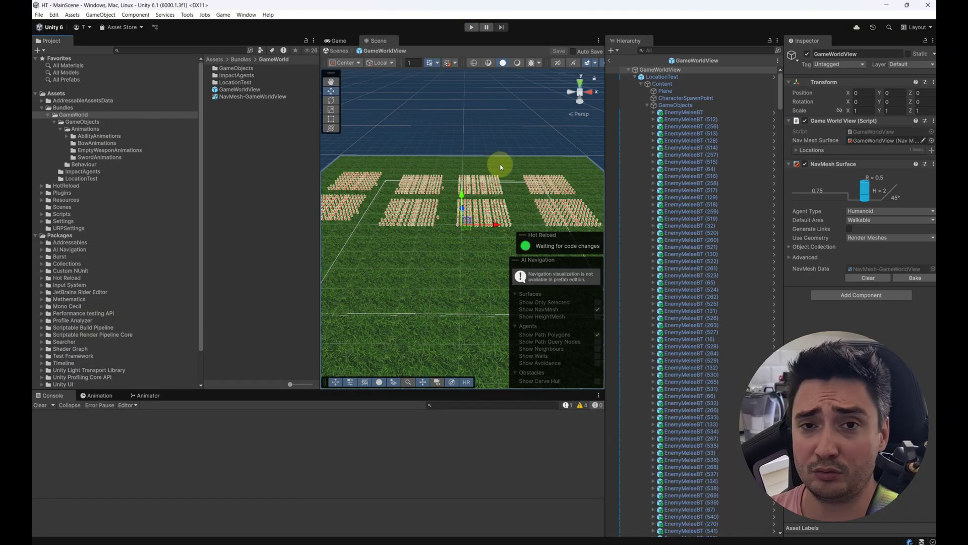
Play the largest four-formation crowd, toggling the Profiler with Ctrl+7 to check CPU frames near 10 ms.
click(473, 27)
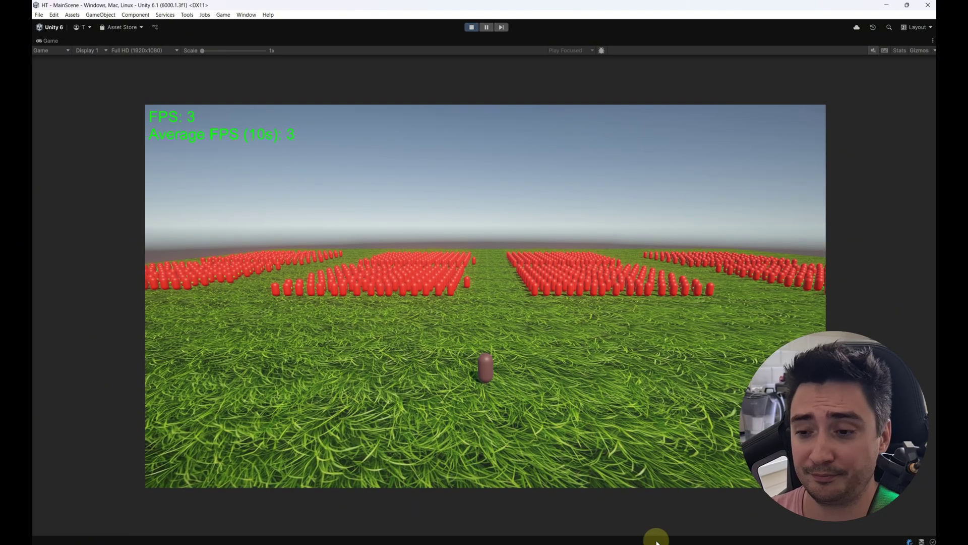
key(ctrl+7)
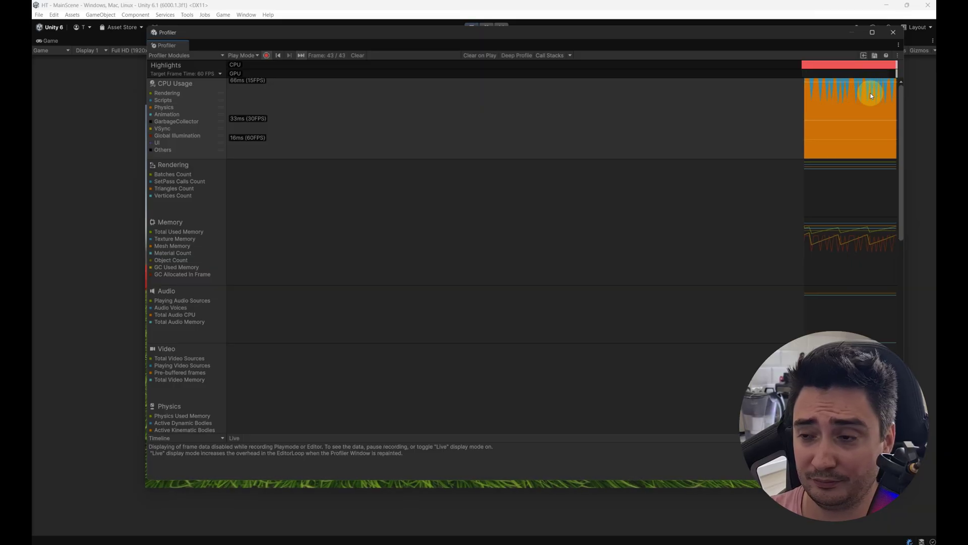
click(494, 294)
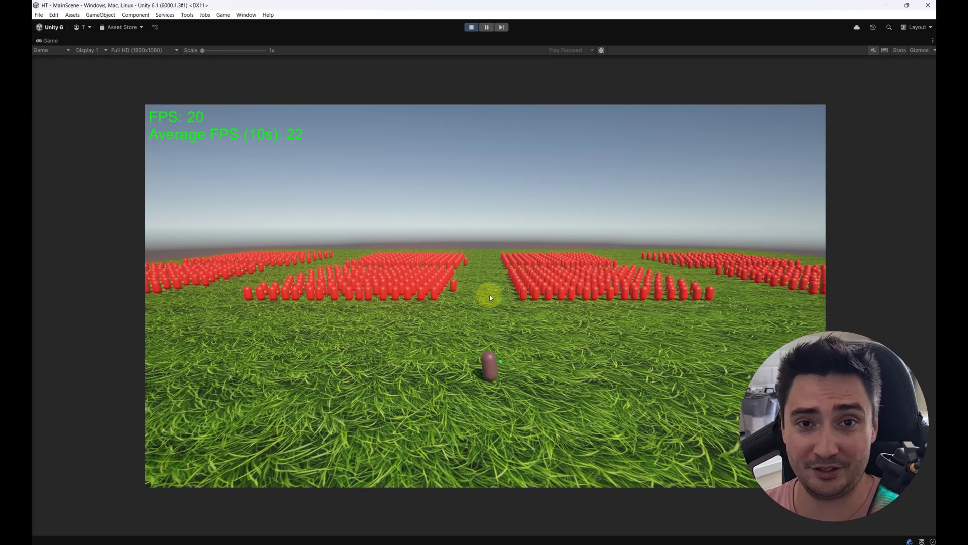
key(ctrl+7)
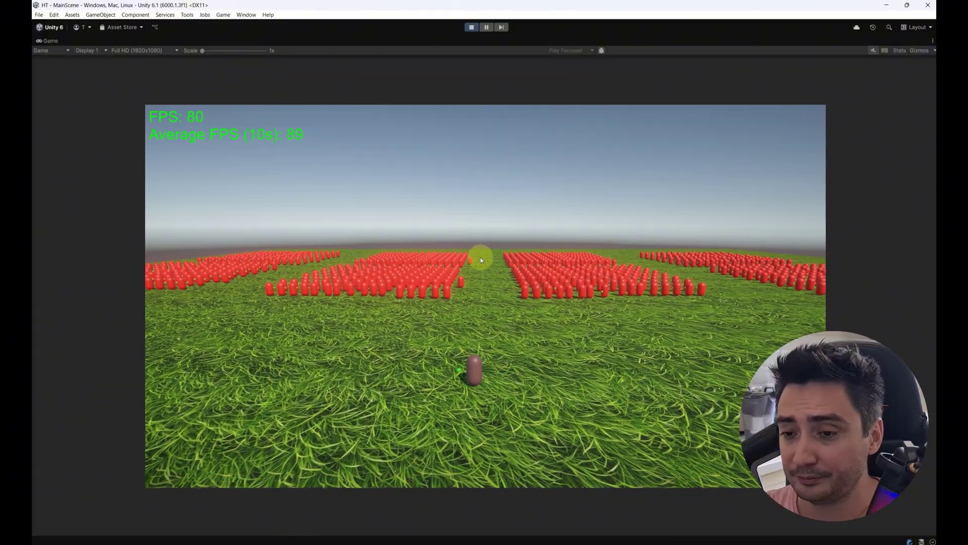
key(ctrl+7)
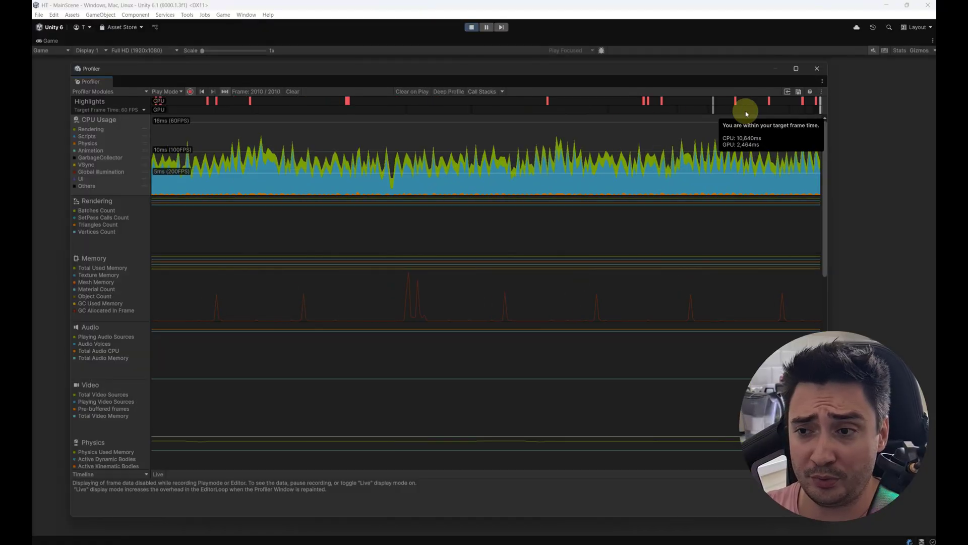